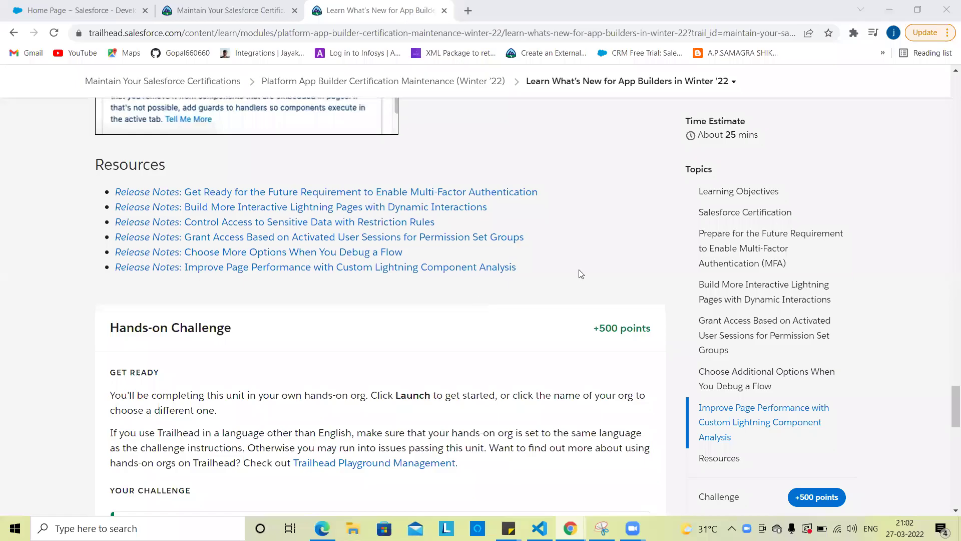
- Review the challenge's Enable Surveys requirement and copy the word 'Surveys'
scroll(489, 366, down, 3)
scroll(490, 366, down, 3)
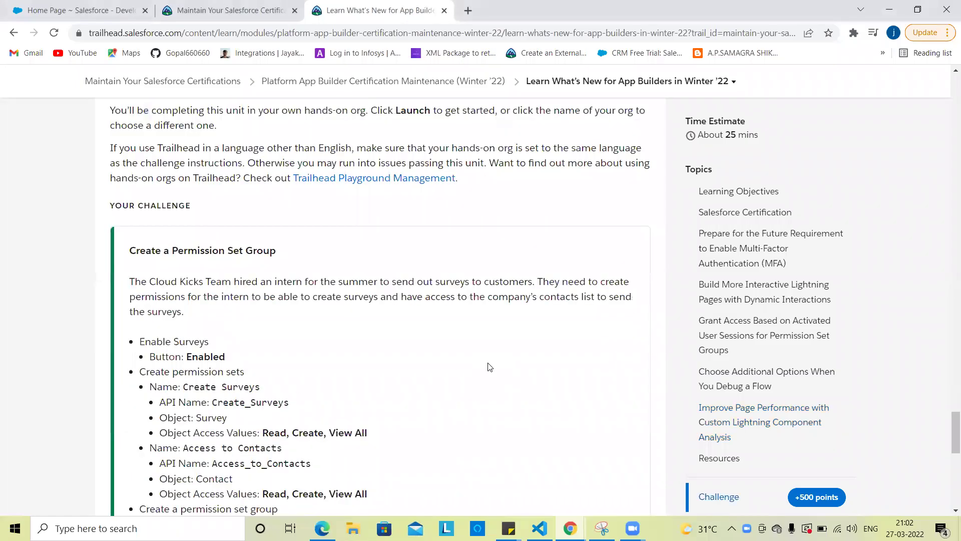
scroll(489, 367, down, 1)
scroll(489, 367, up, 2)
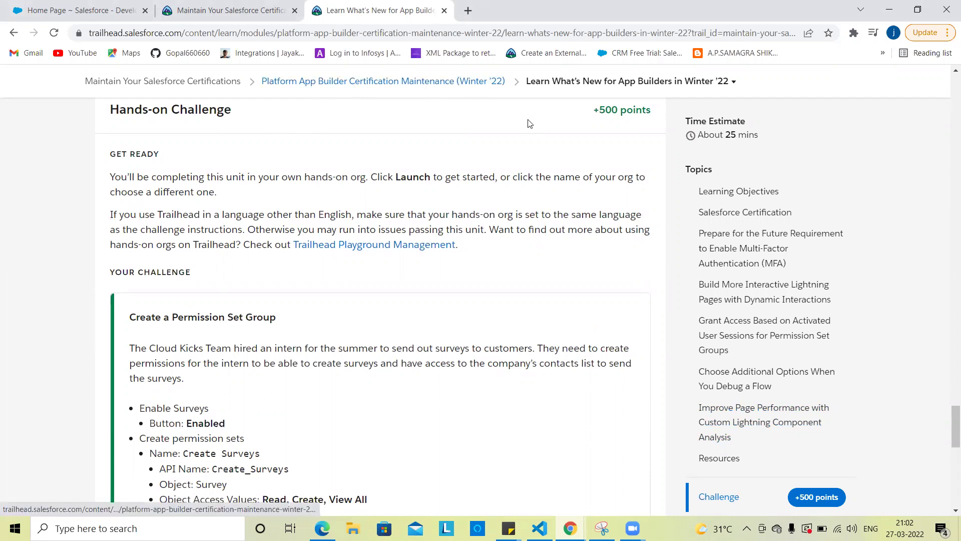
scroll(465, 240, up, 3)
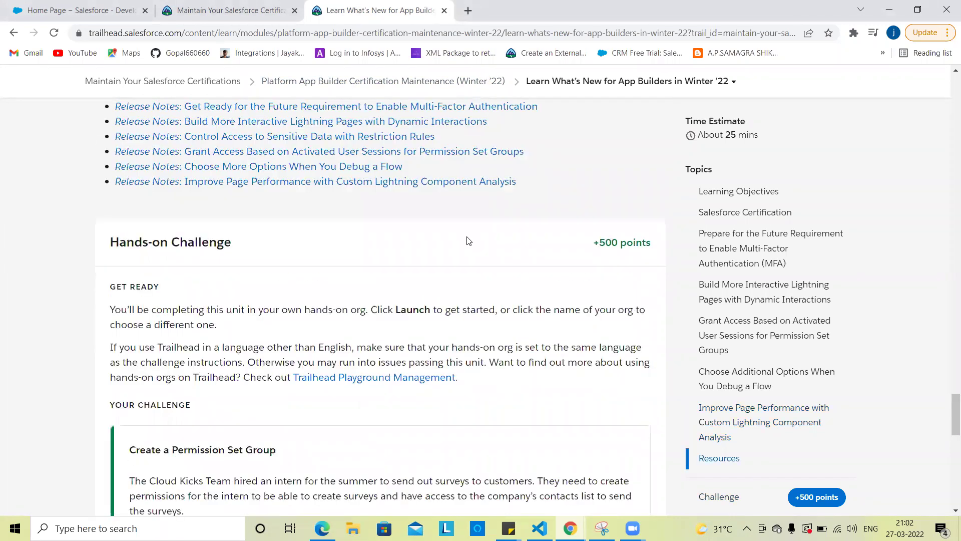
scroll(554, 223, up, 1)
scroll(532, 285, down, 3)
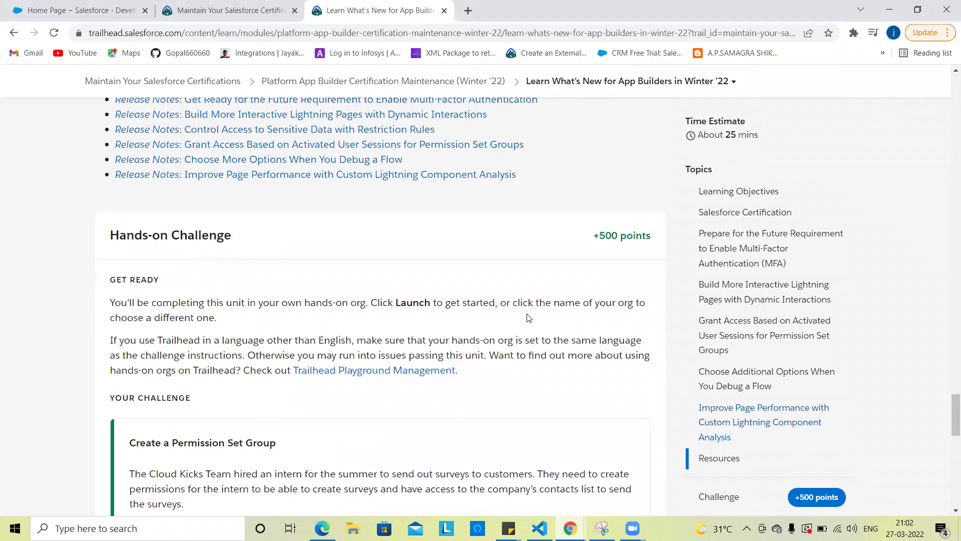
scroll(491, 298, down, 1)
scroll(414, 326, down, 1)
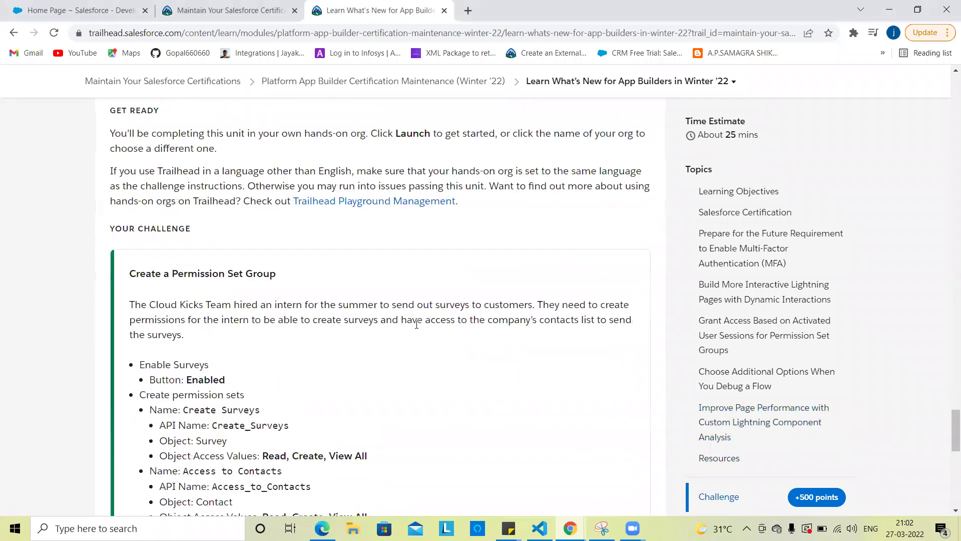
scroll(384, 310, down, 2)
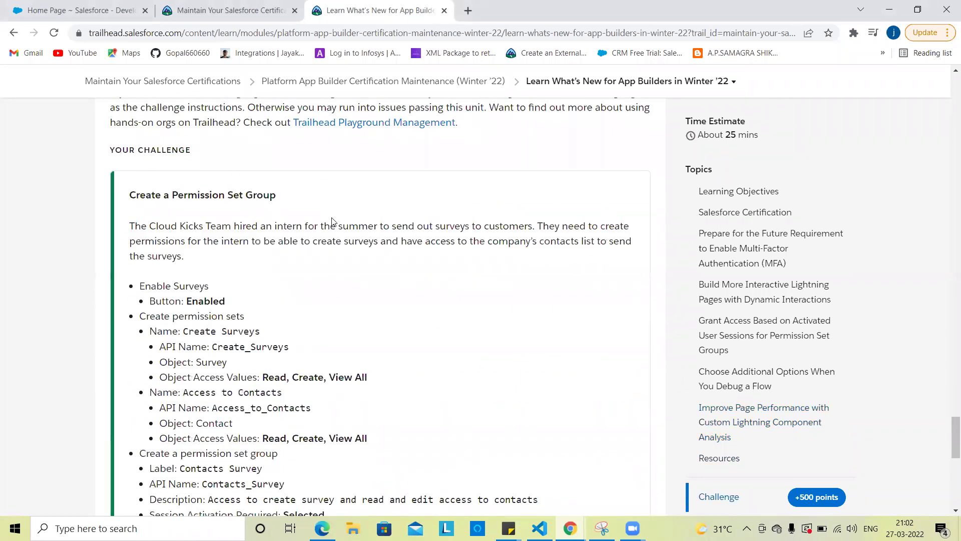
scroll(277, 311, down, 1)
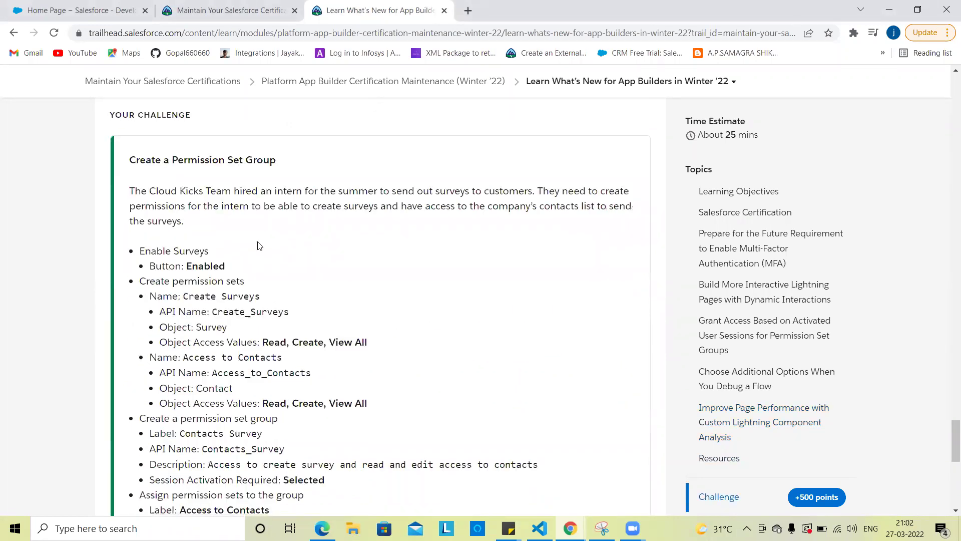
triple_click(160, 253)
double_click(204, 250)
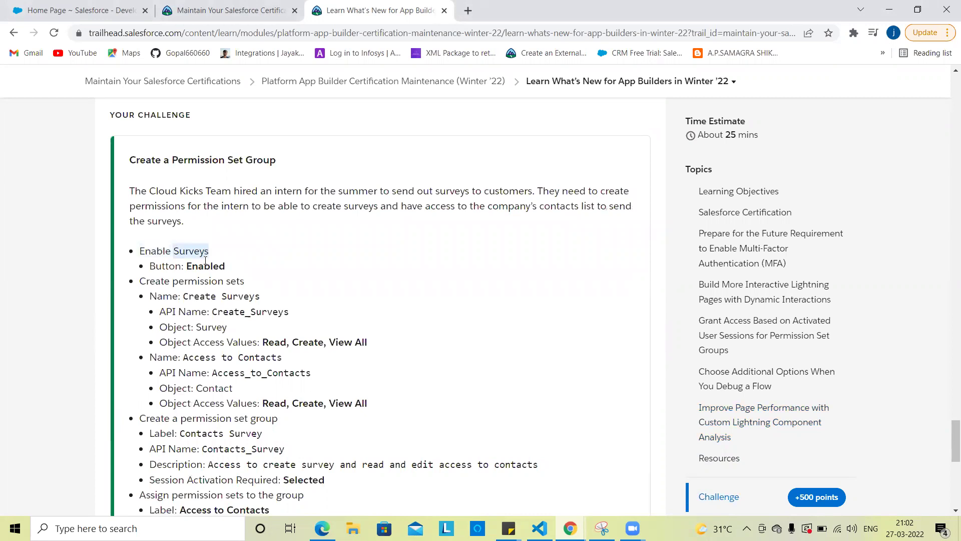
triple_click(205, 261)
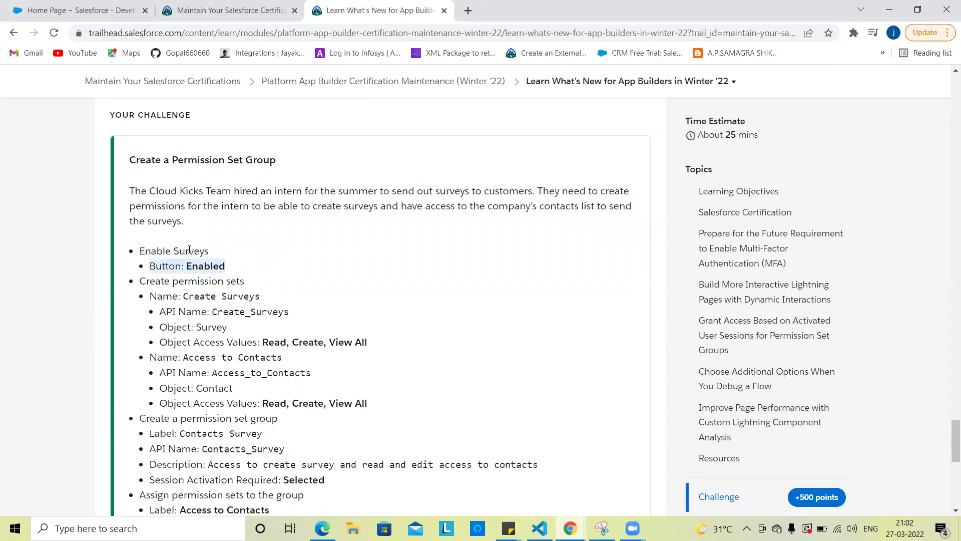
double_click(190, 249)
key(ctrl+c)
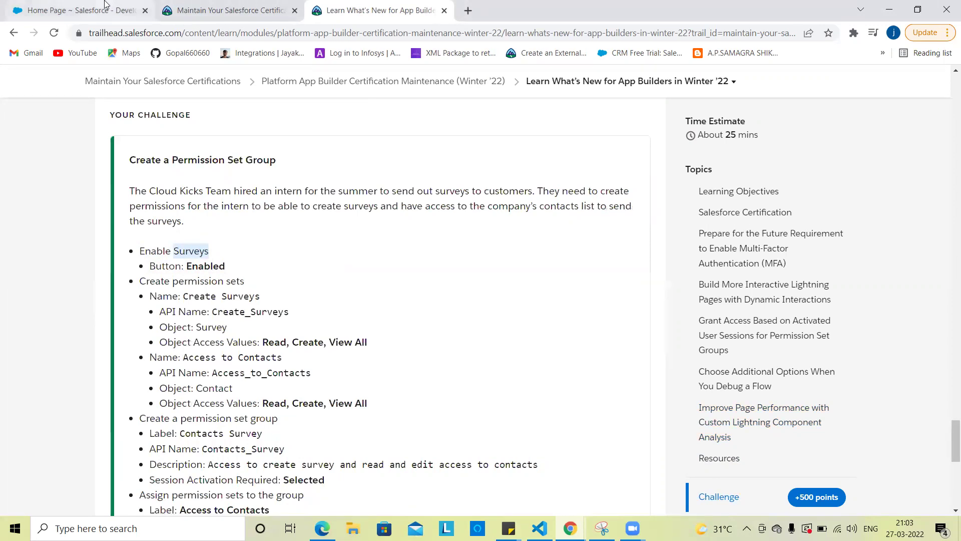
- Search Setup for Surveys and open the Survey Settings page
click(75, 10)
click(54, 231)
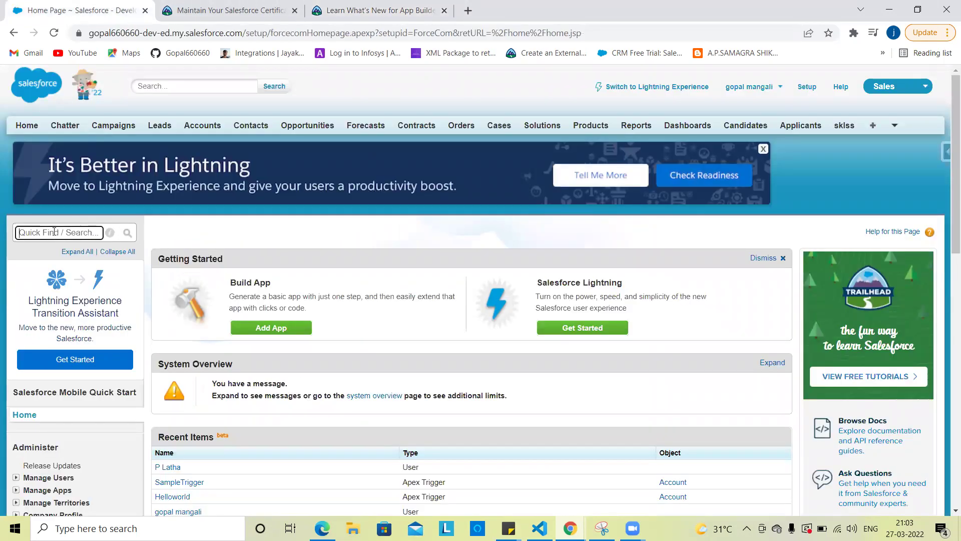
key(ctrl+v)
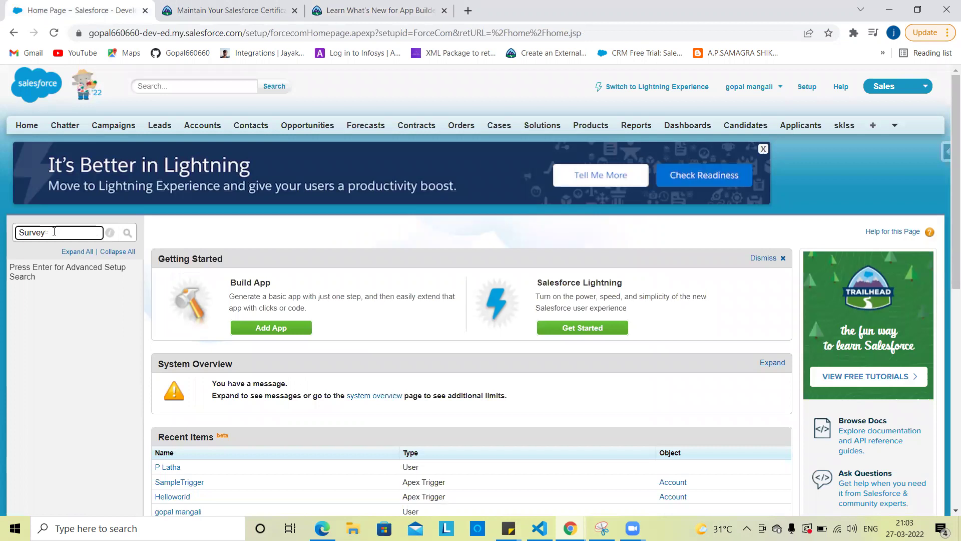
key(BackSpace)
key(BackSpace)
key(BackSpace)
key(BackSpace)
key(BackSpace)
key(BackSpace)
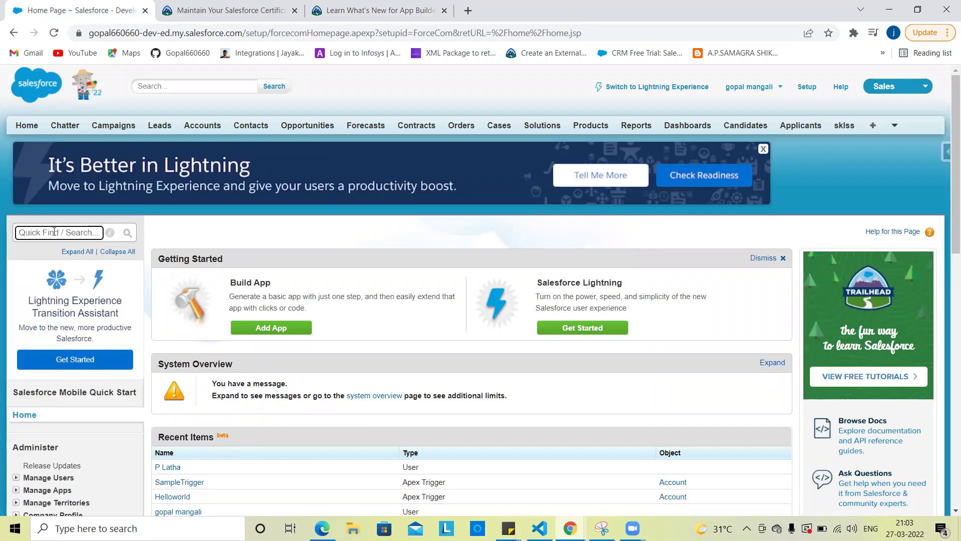
key(ctrl+v)
key(BackSpace)
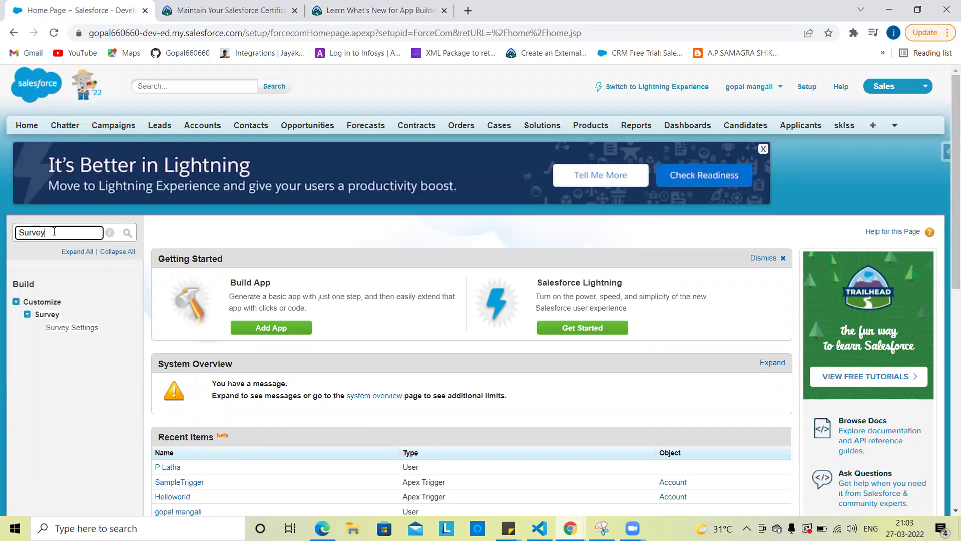
click(71, 328)
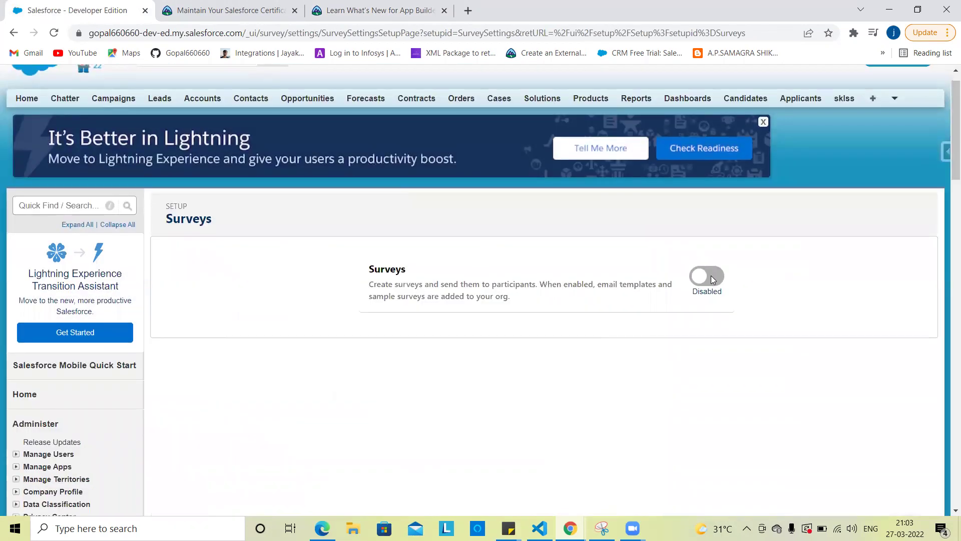
- Switch Surveys to Enabled, reloading the page after the first attempt errors
click(712, 277)
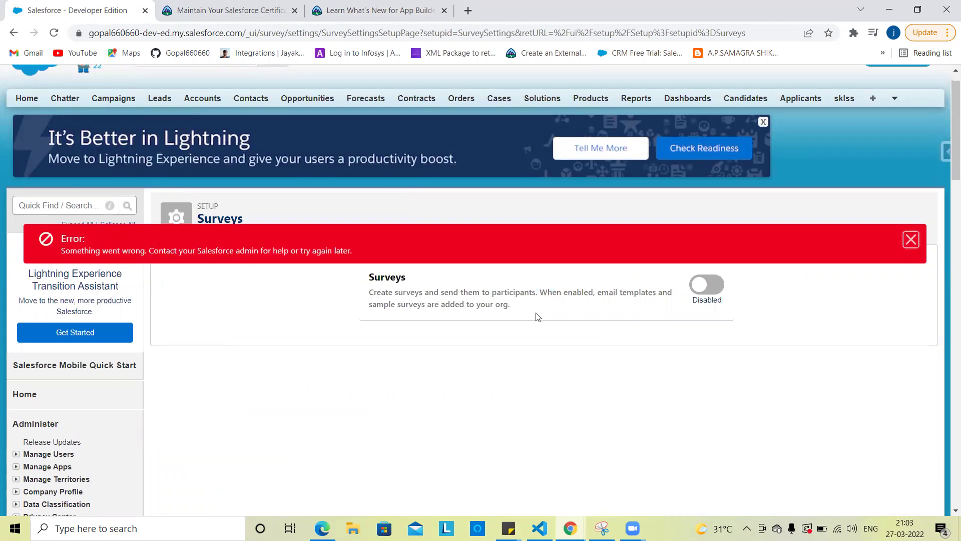
click(910, 239)
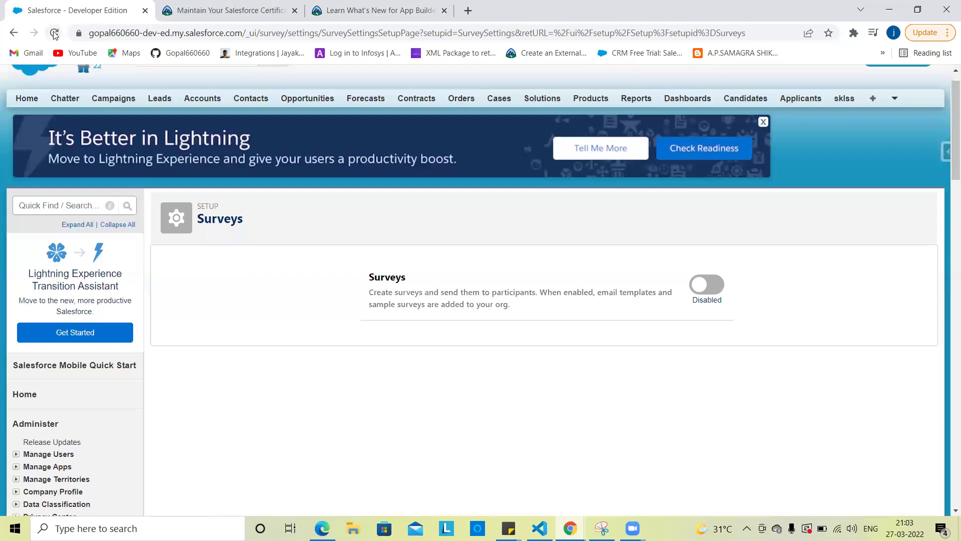
click(54, 34)
click(713, 288)
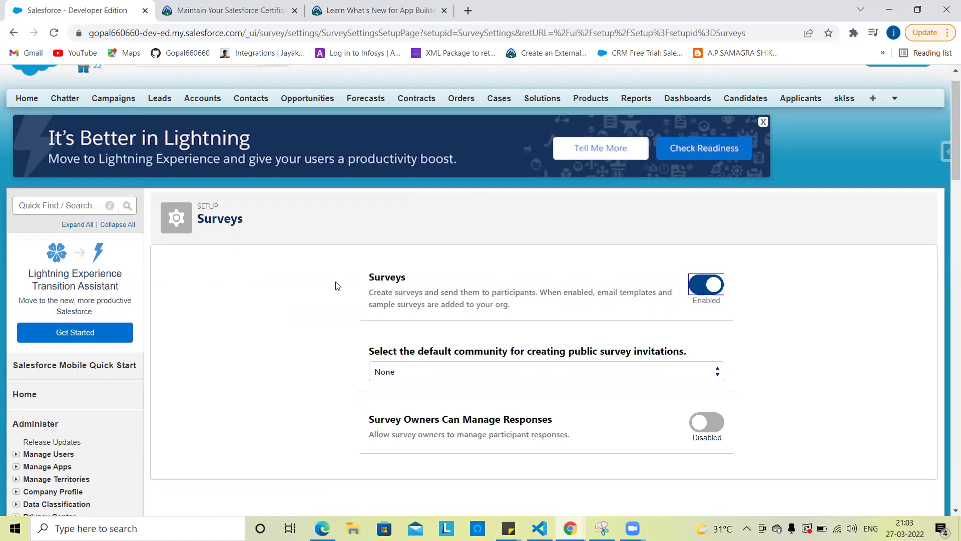
scroll(281, 371, down, 2)
scroll(280, 350, up, 3)
scroll(278, 352, up, 1)
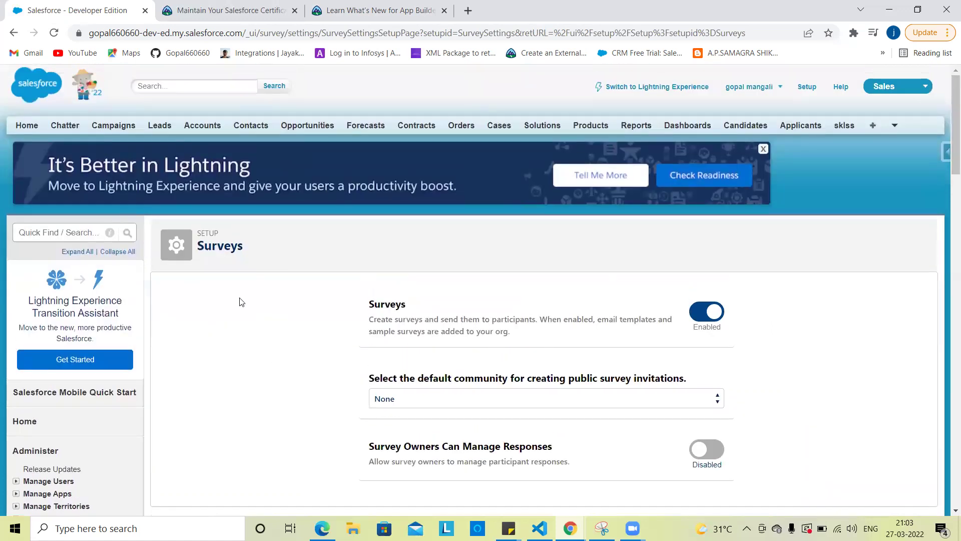
- Copy the permission set name 'Create Surveys' from the challenge and return to Setup
click(211, 6)
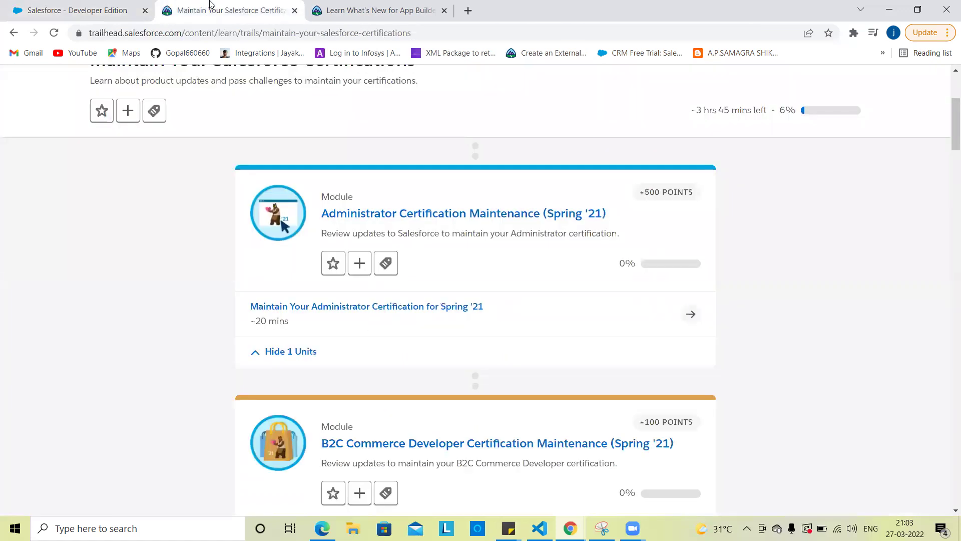
click(343, 6)
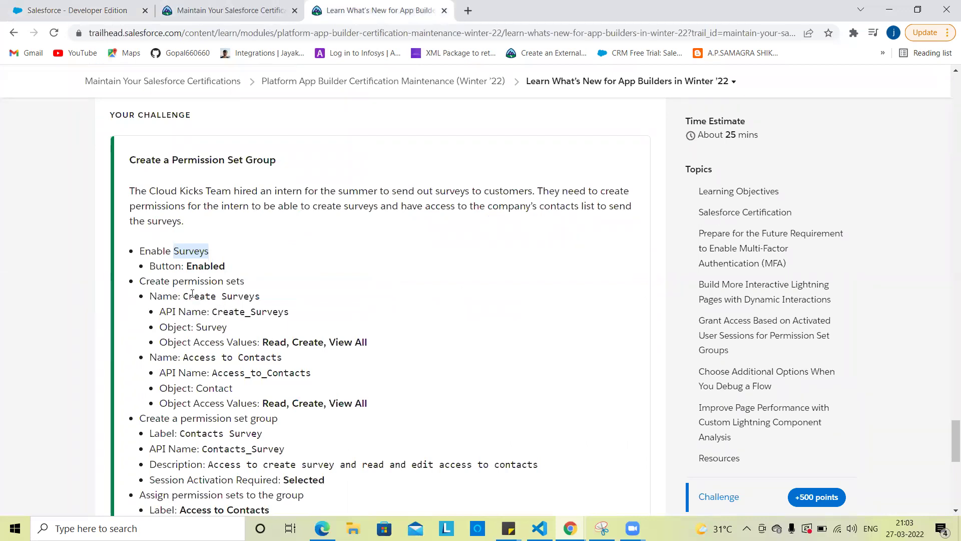
drag(187, 296, 252, 297)
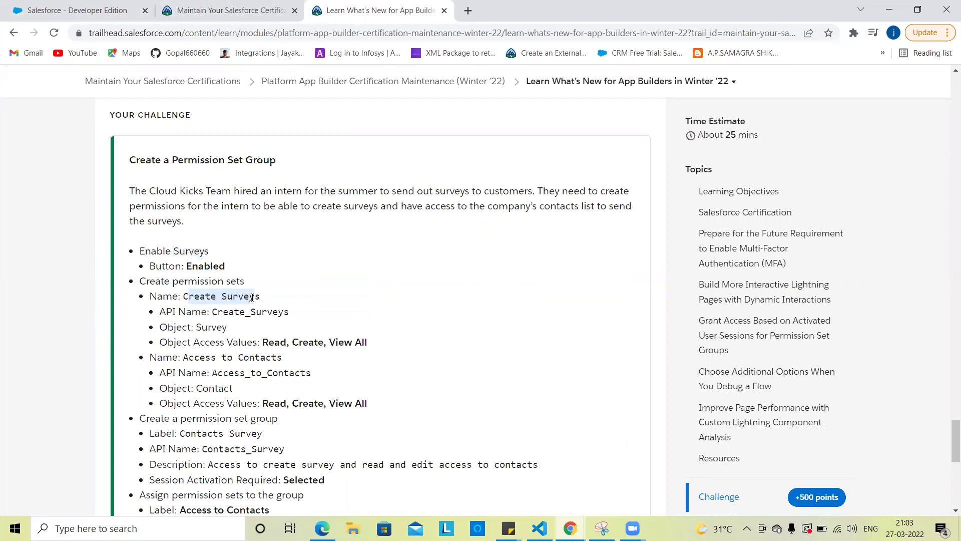
drag(252, 297, 266, 299)
click(85, 4)
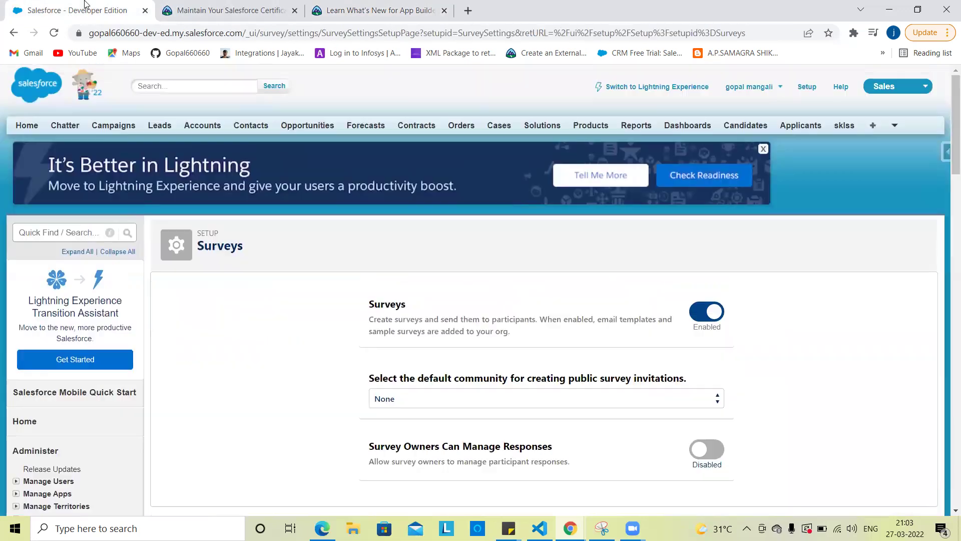
- Open Permission Sets in a new tab and start a new permission set
click(63, 231)
text(per)
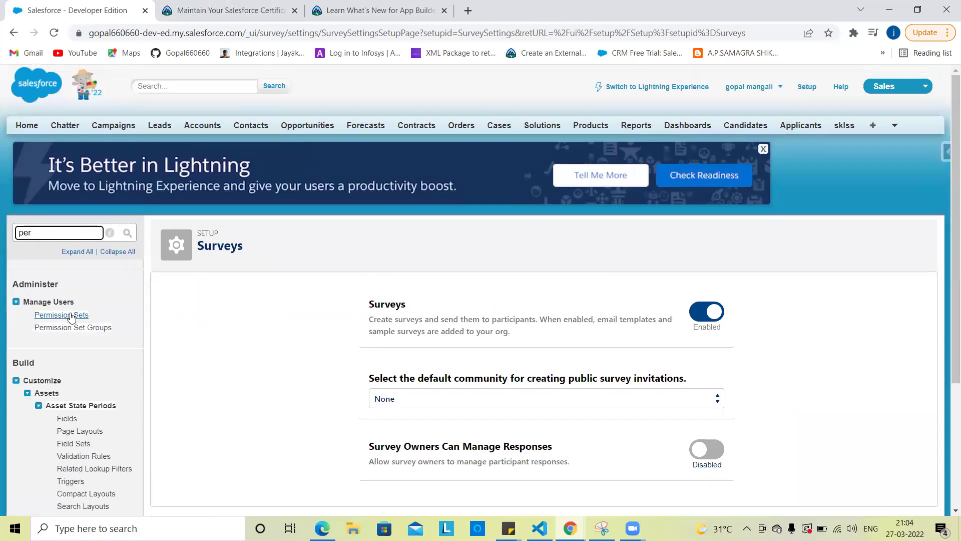
right_click(70, 317)
click(115, 320)
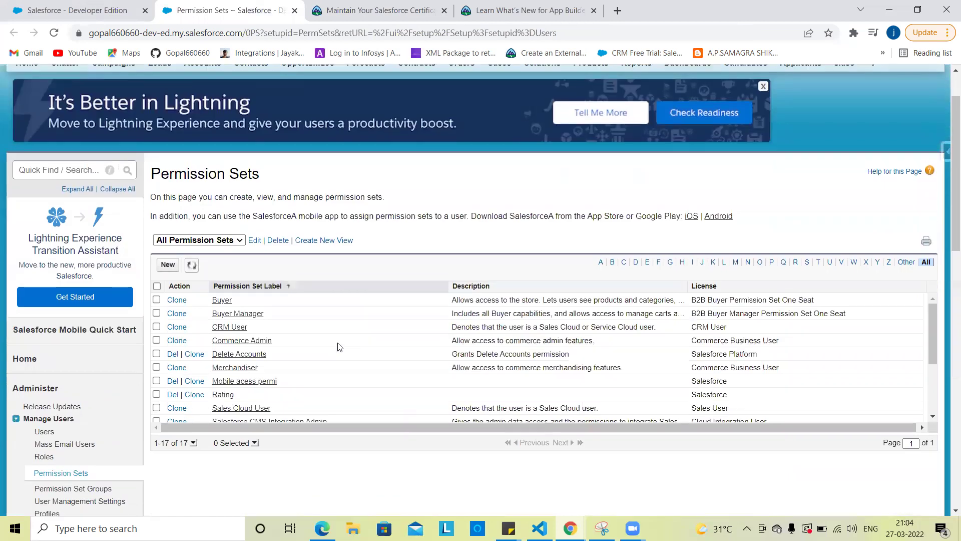
click(167, 265)
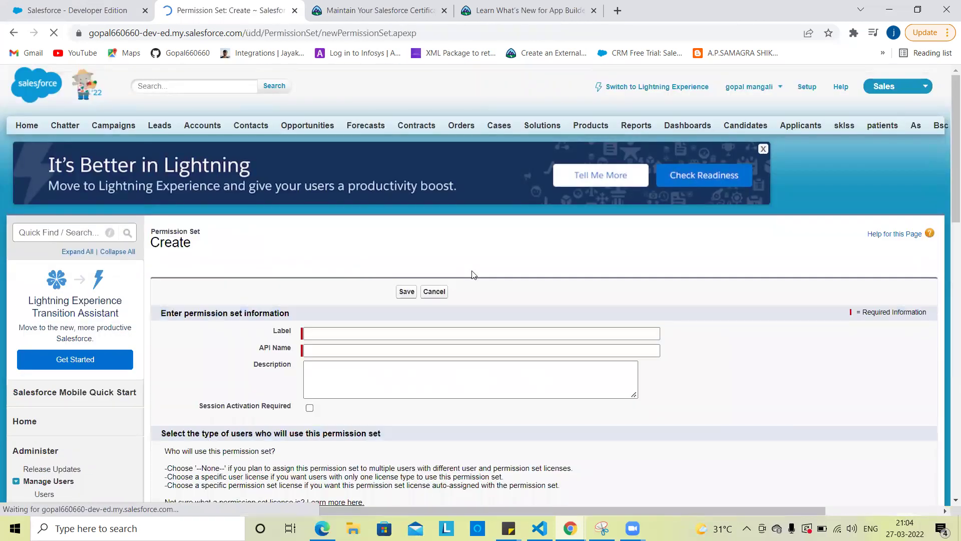
- Save the permission set with label 'Create Surveys' and API name Create_Surveys
click(388, 329)
text(reate Surveys)
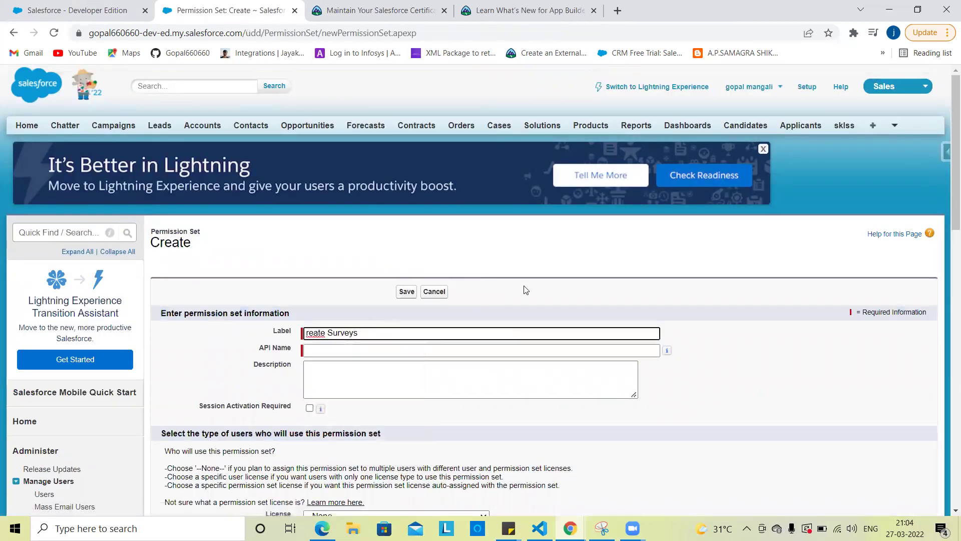
click(420, 6)
click(508, 6)
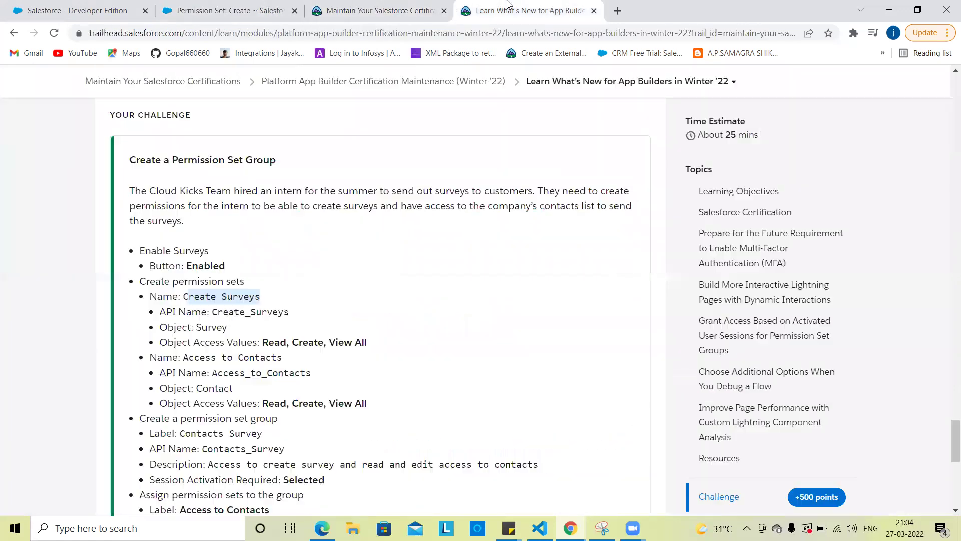
click(235, 10)
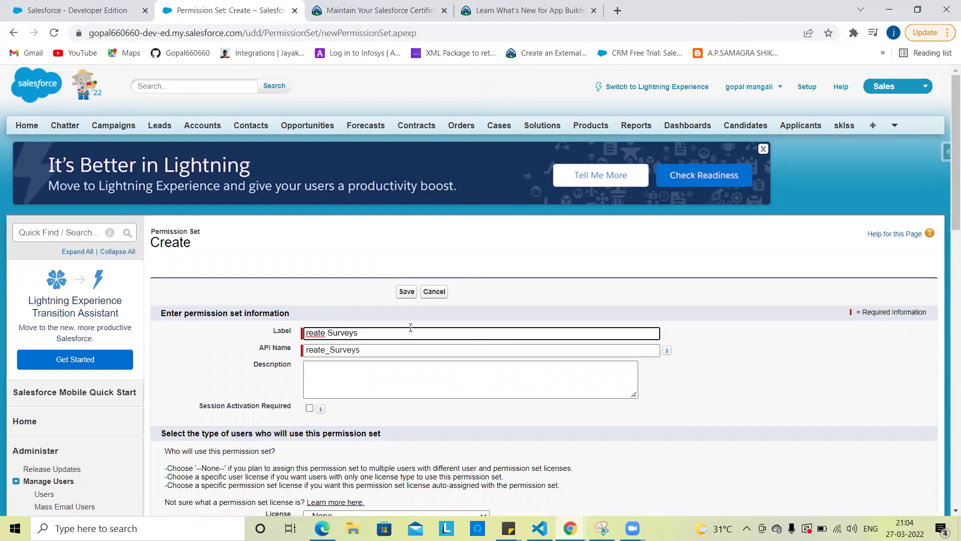
text(C)
click(306, 350)
text(C)
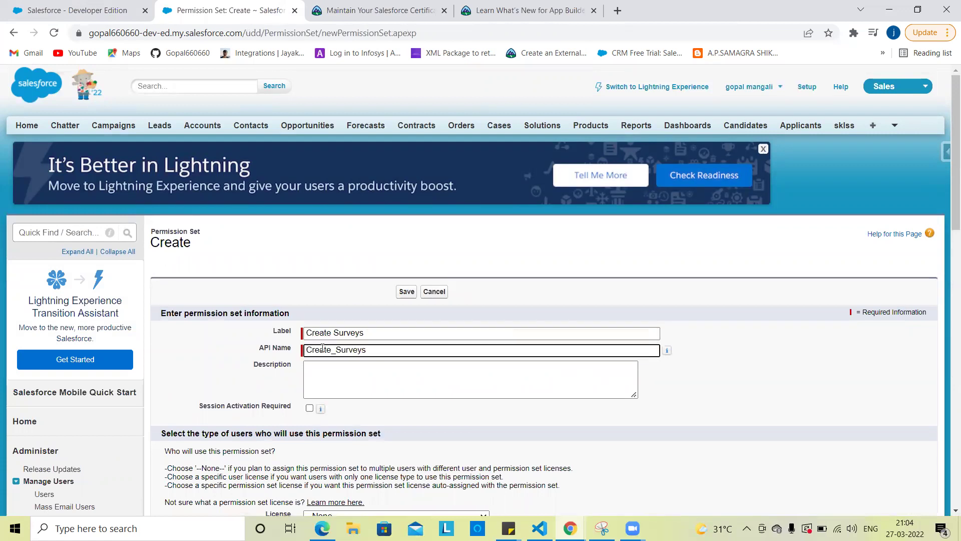
scroll(512, 313, down, 1)
scroll(416, 210, down, 1)
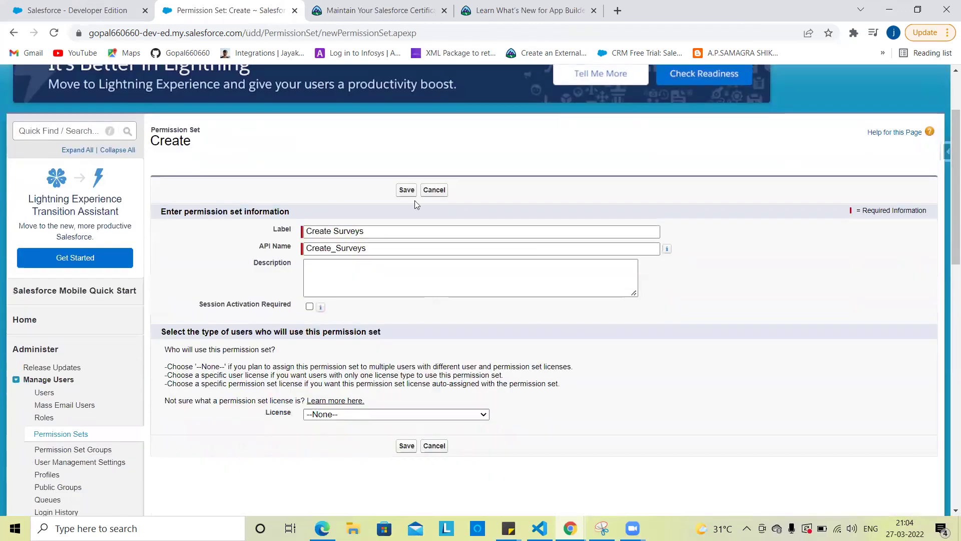
click(406, 191)
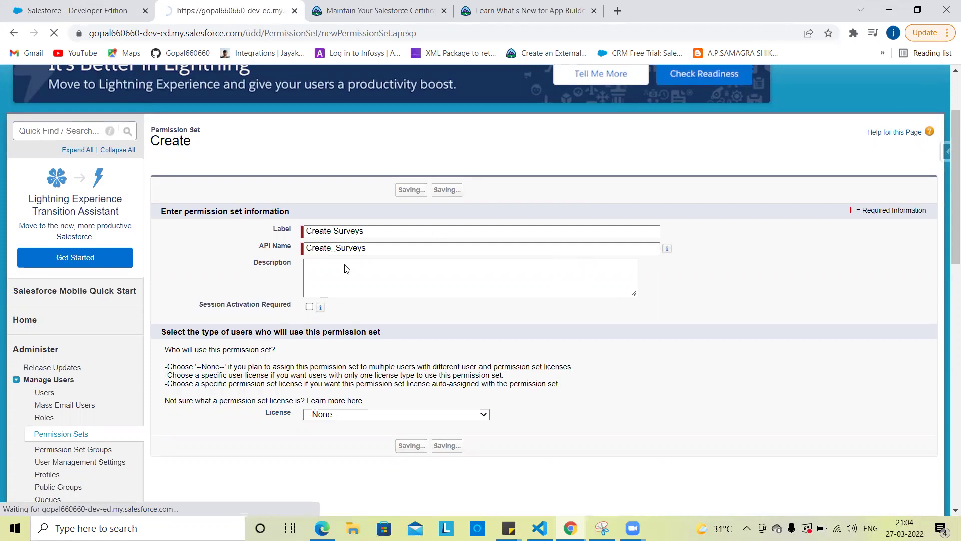
click(508, 6)
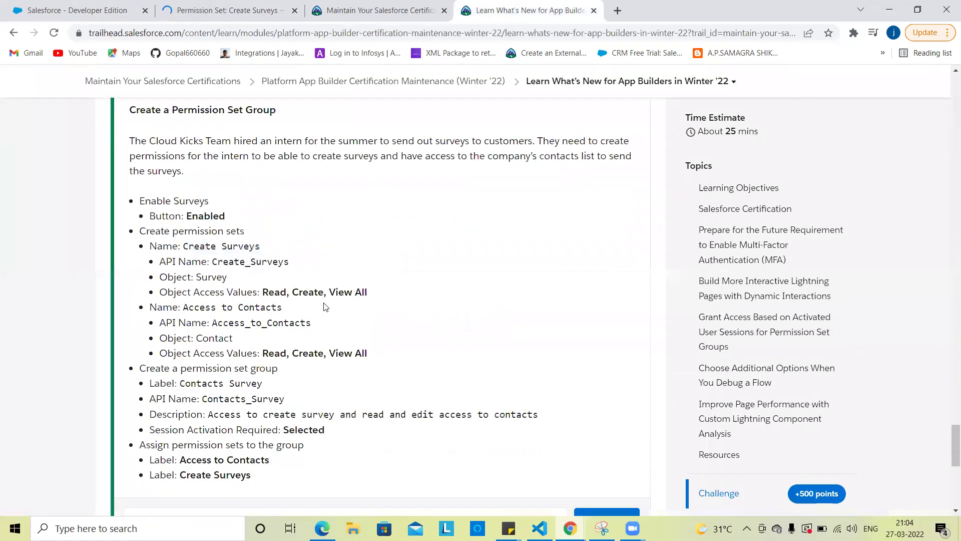
double_click(206, 278)
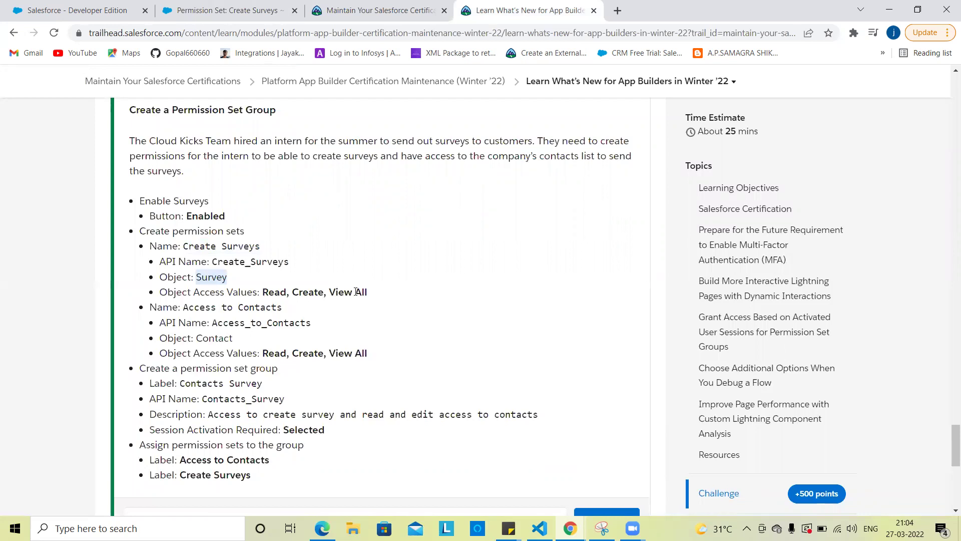
- In the Create Surveys Object Settings, find and open the Surveys object
click(228, 10)
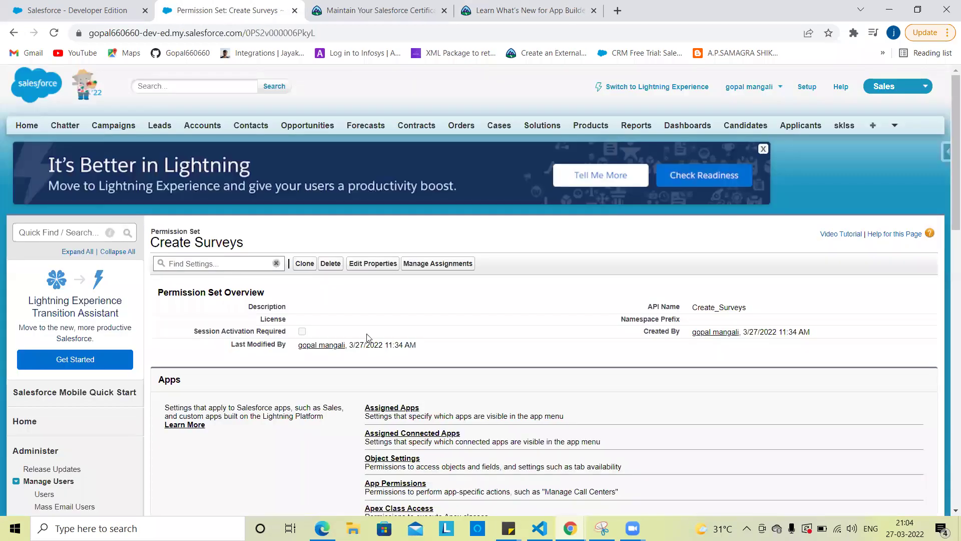
scroll(292, 223, down, 3)
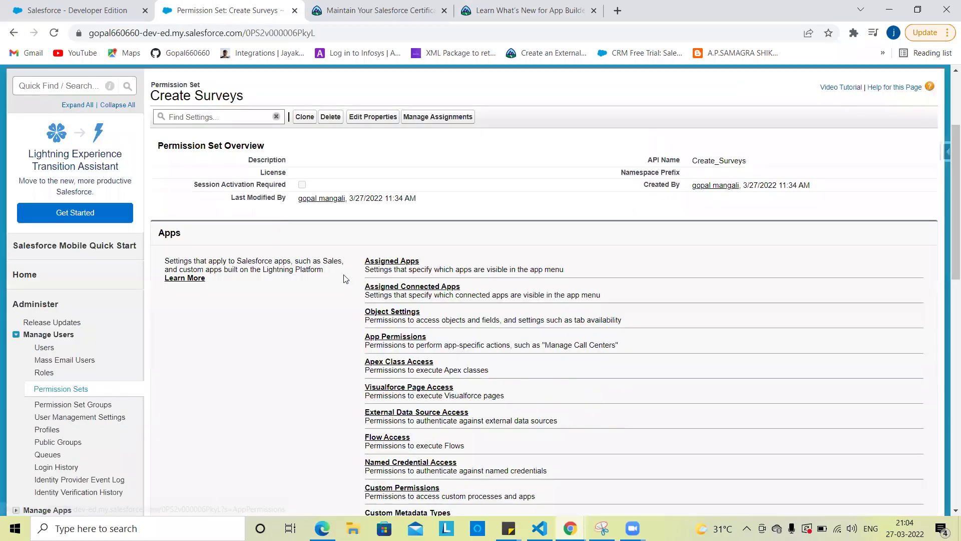
click(396, 312)
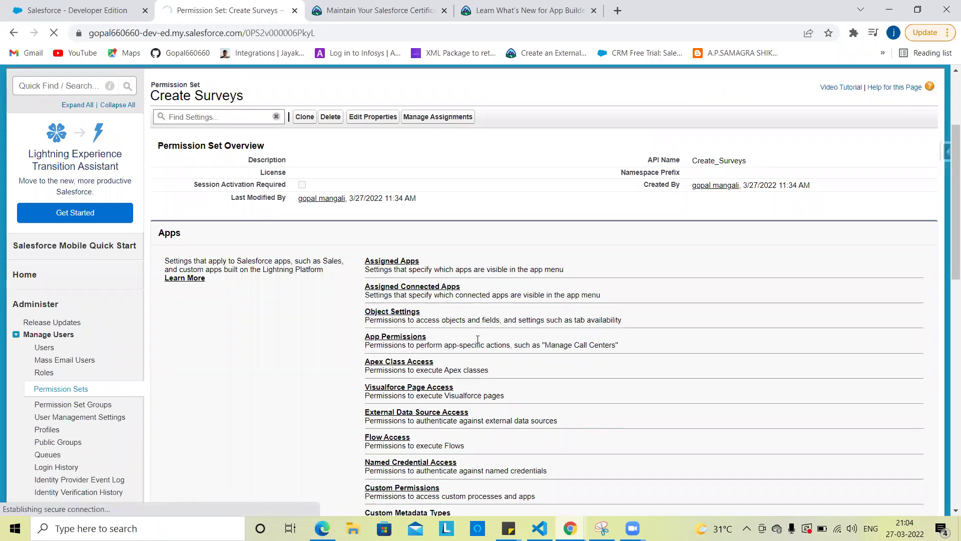
scroll(450, 345, down, 3)
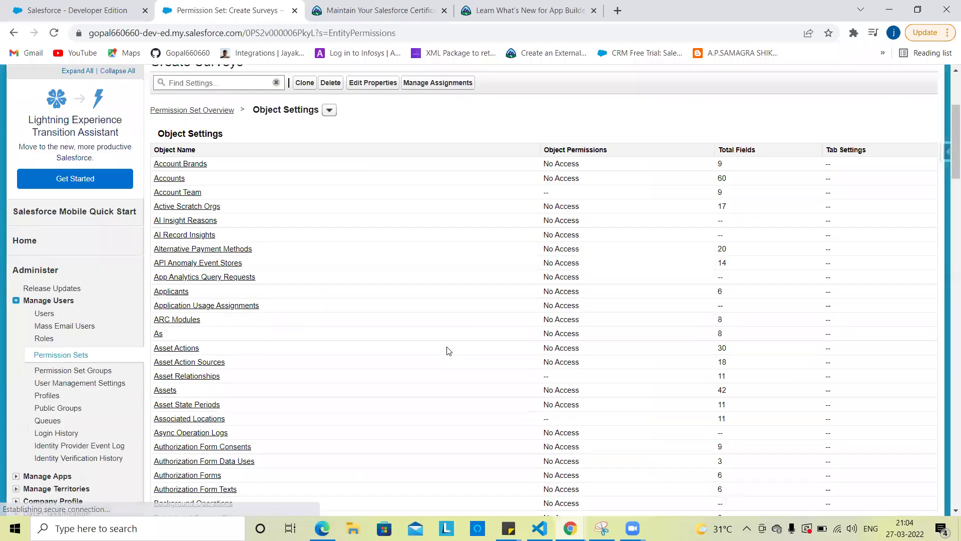
key(ctrl+f)
text(Survey)
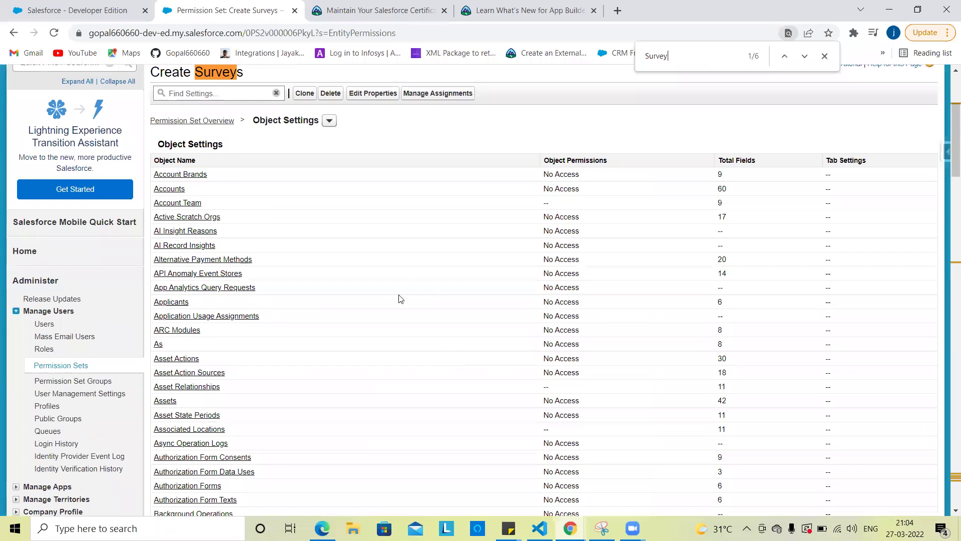
key(Return)
key(Return)
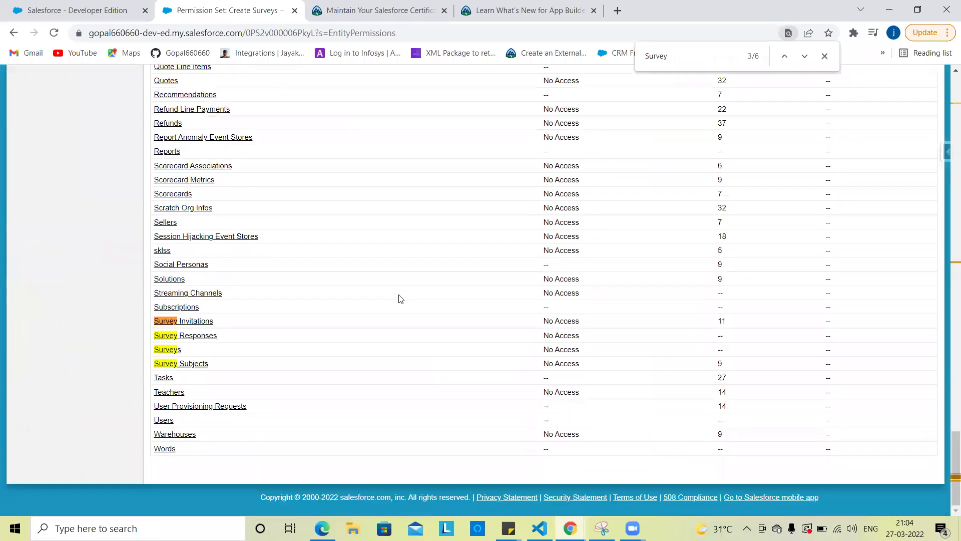
click(174, 352)
click(531, 8)
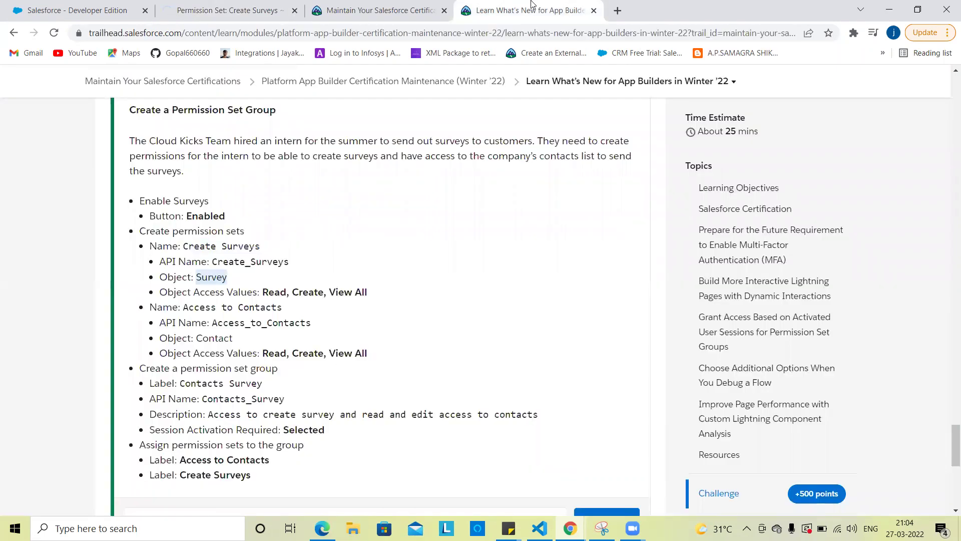
drag(531, 8, 233, 8)
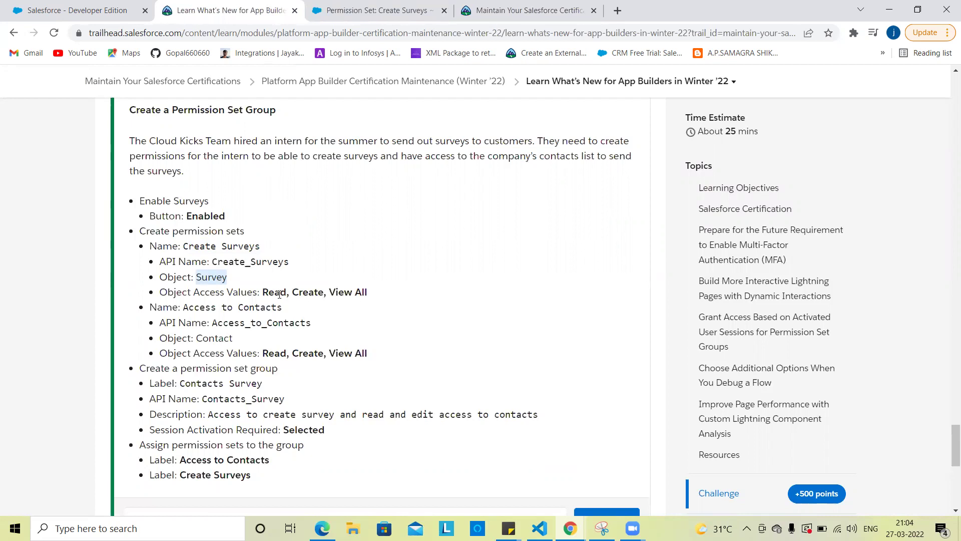
- Grant Read, Create and View All on Surveys and save
click(370, 6)
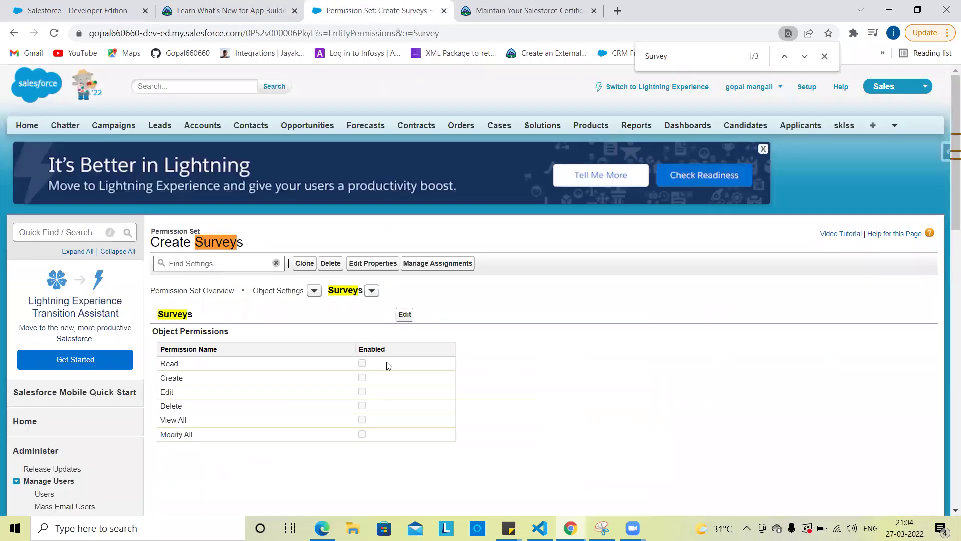
click(405, 314)
scroll(536, 336, down, 1)
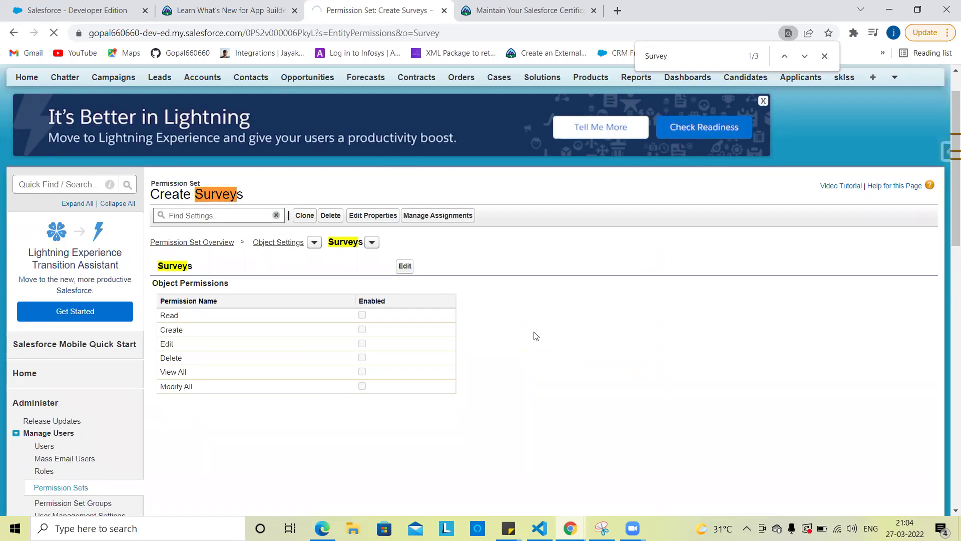
scroll(475, 306, down, 3)
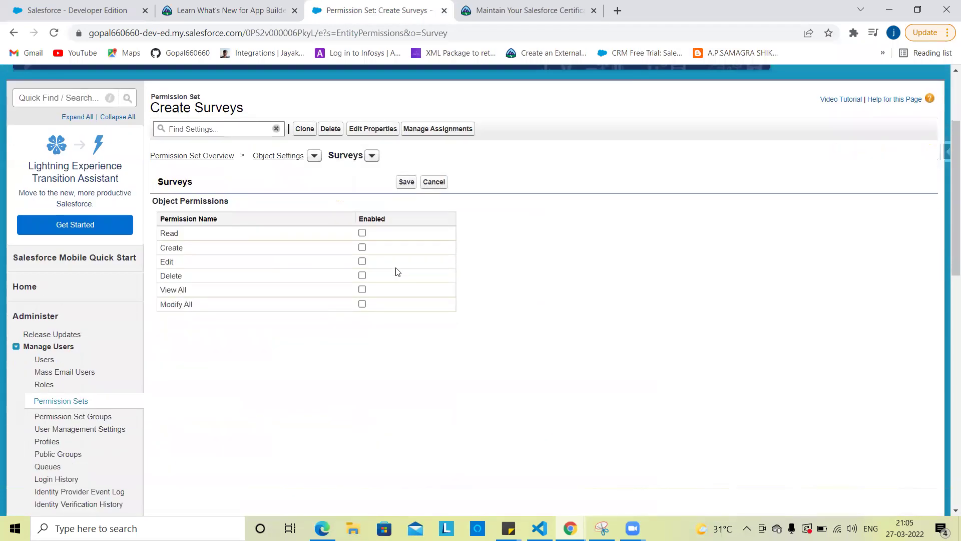
click(362, 248)
click(245, 7)
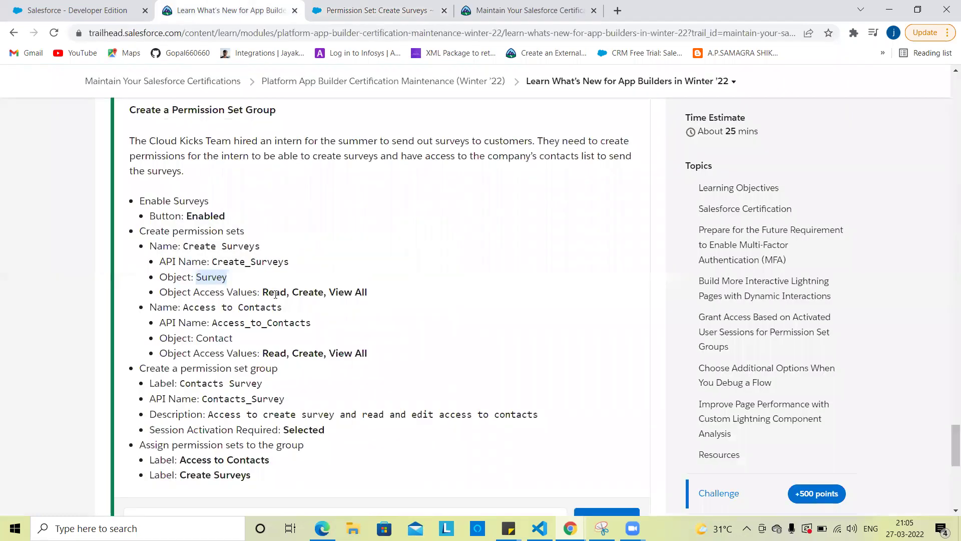
click(371, 7)
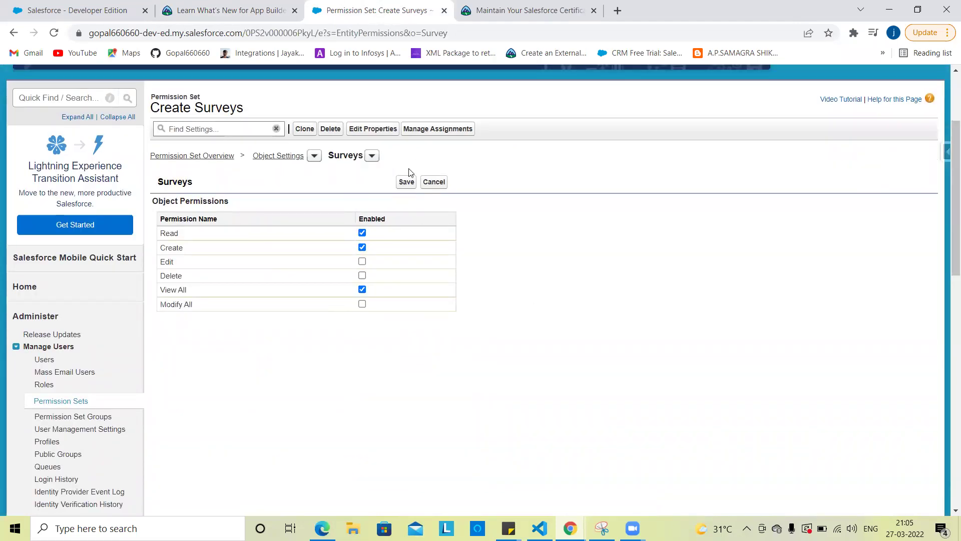
click(406, 182)
- Look up the next permission set name, 'Access to Contacts', in the challenge
click(230, 10)
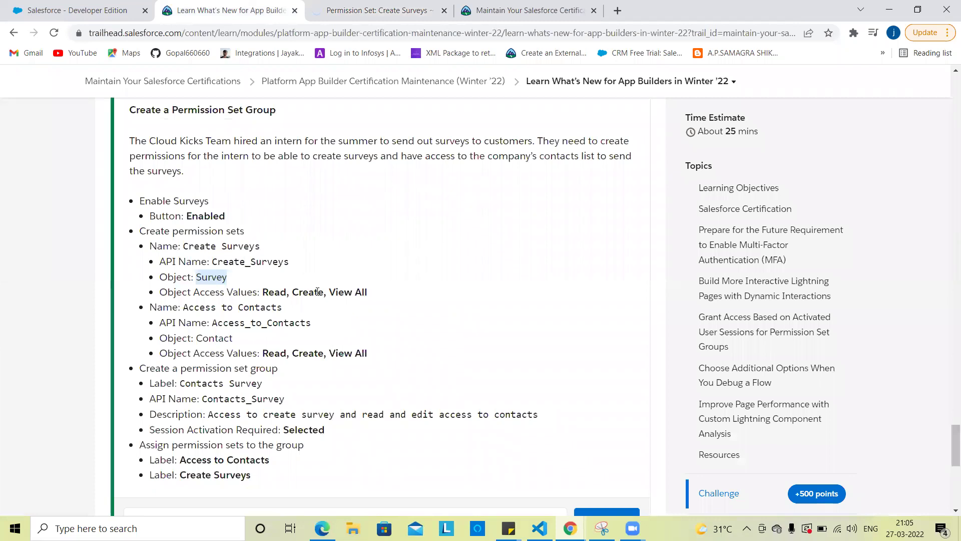
scroll(317, 292, down, 1)
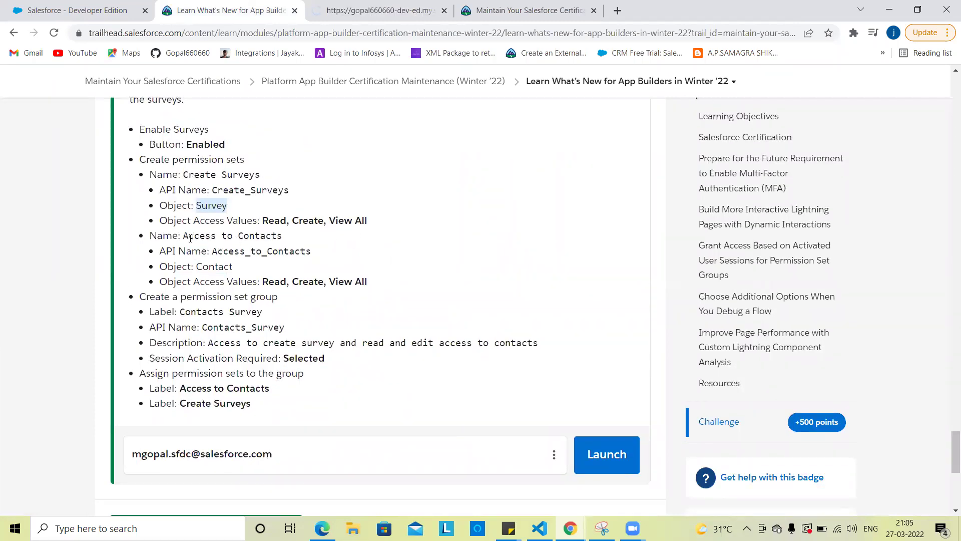
drag(183, 236, 282, 240)
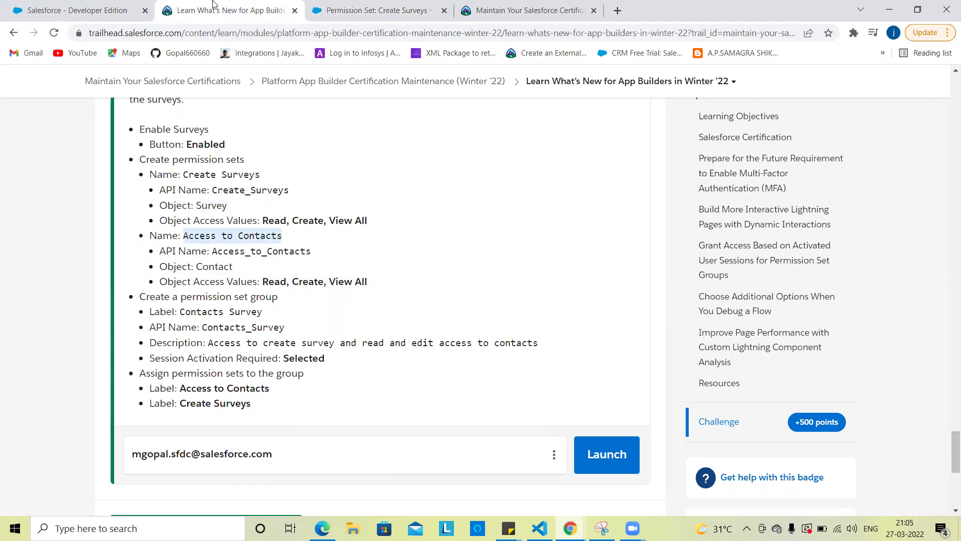
- From a new Permission Sets tab, create and save the 'Access to Contacts' permission set
click(119, 9)
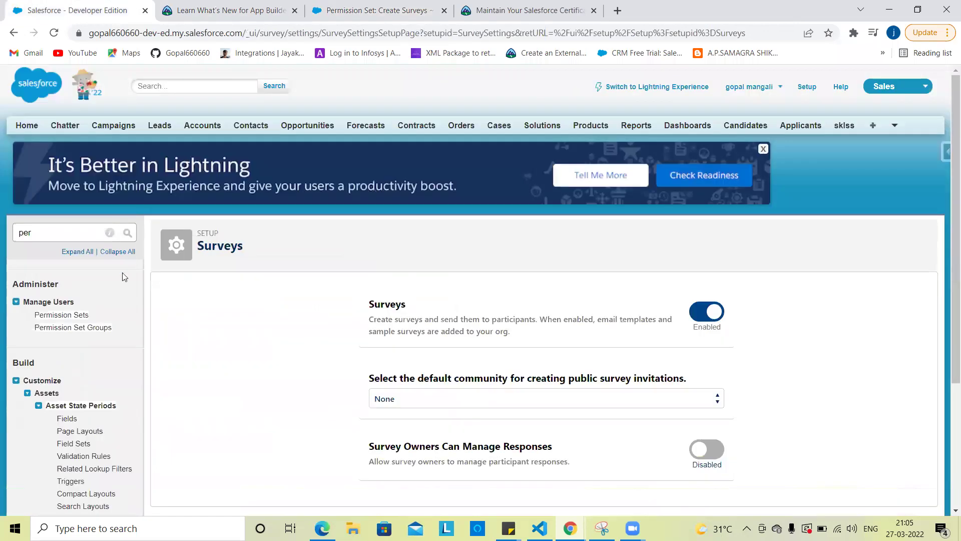
right_click(75, 313)
click(93, 321)
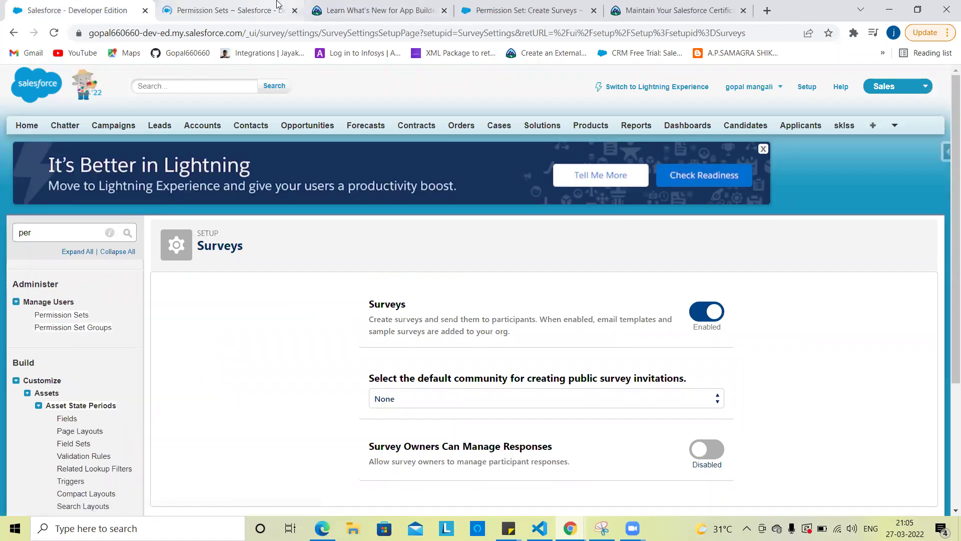
click(225, 10)
click(178, 325)
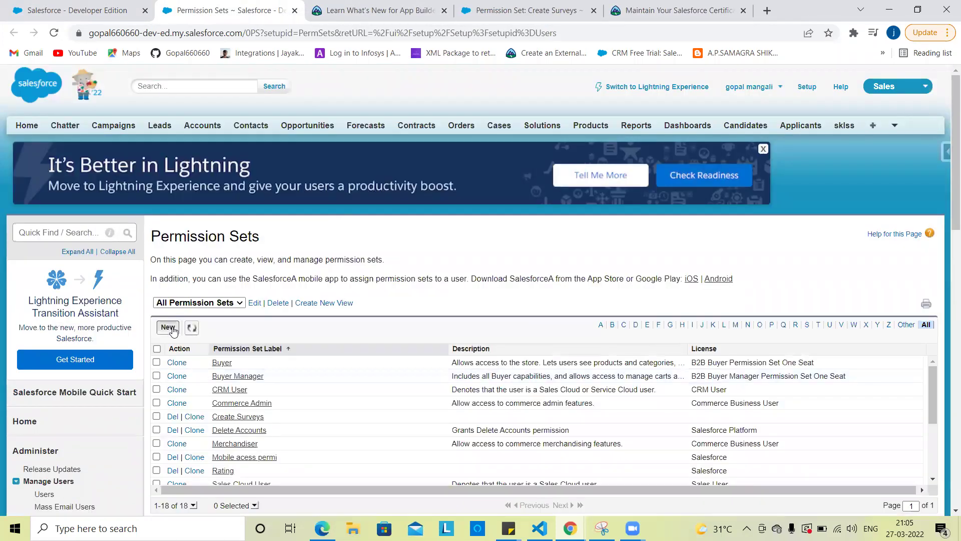
click(358, 333)
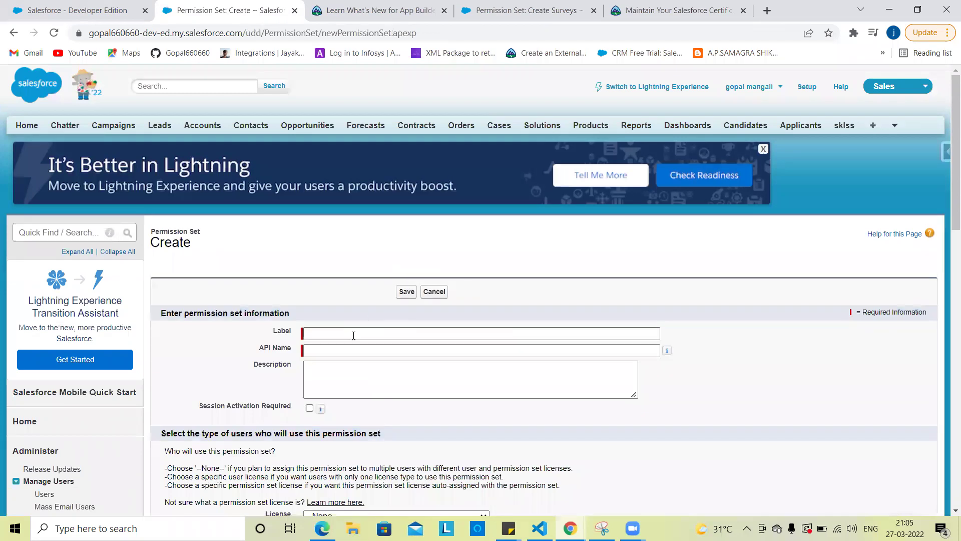
text(Access to Contacts)
click(526, 283)
scroll(526, 284, down, 1)
scroll(527, 284, down, 1)
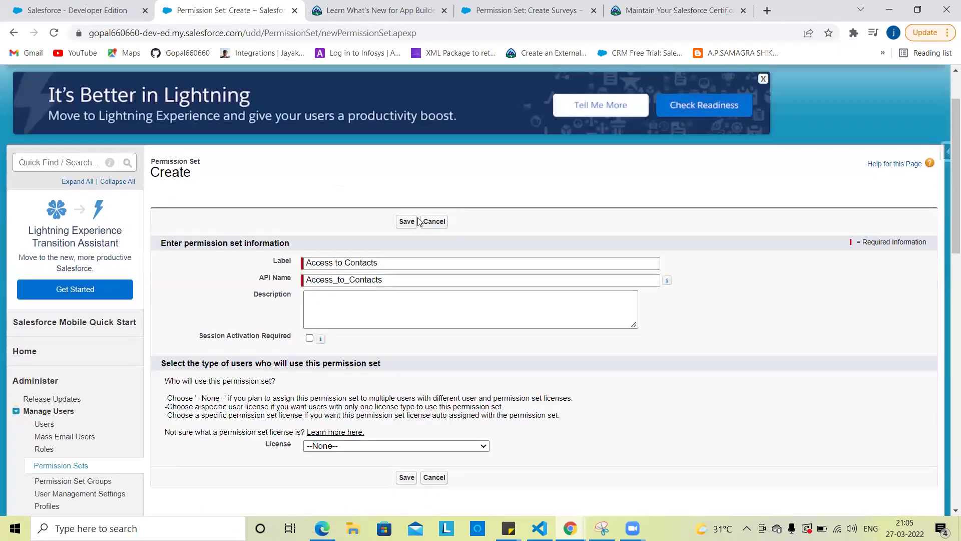
click(406, 221)
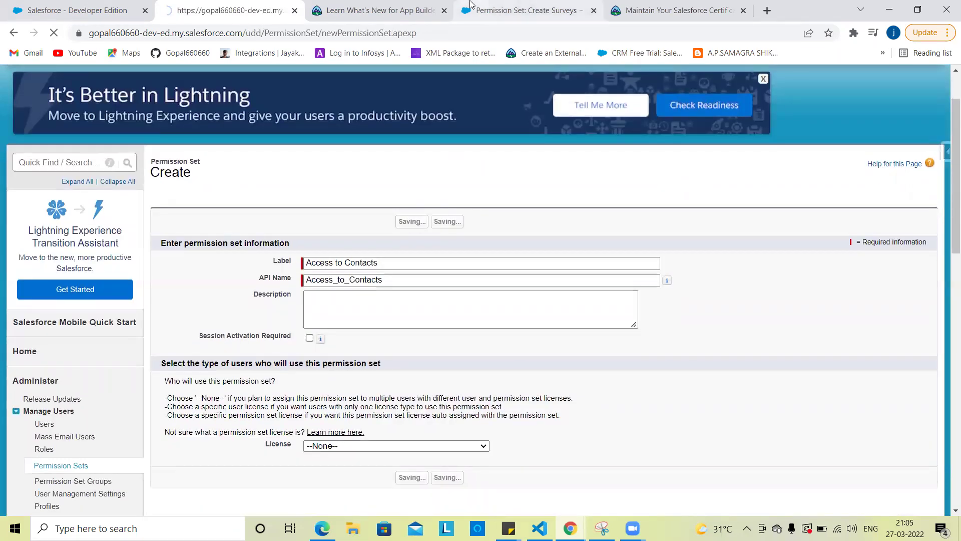
- Check the required object, Contact, in the challenge and return to the new set
click(375, 7)
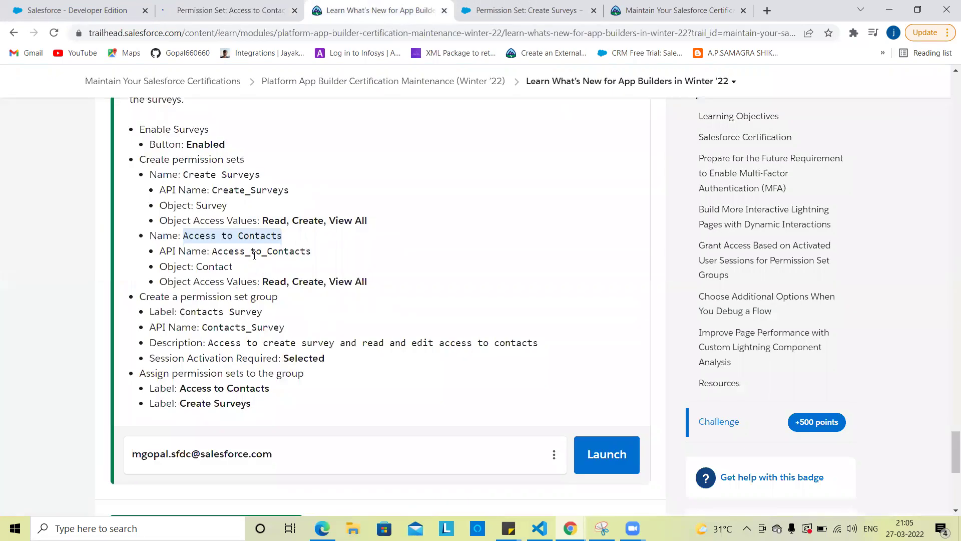
double_click(221, 266)
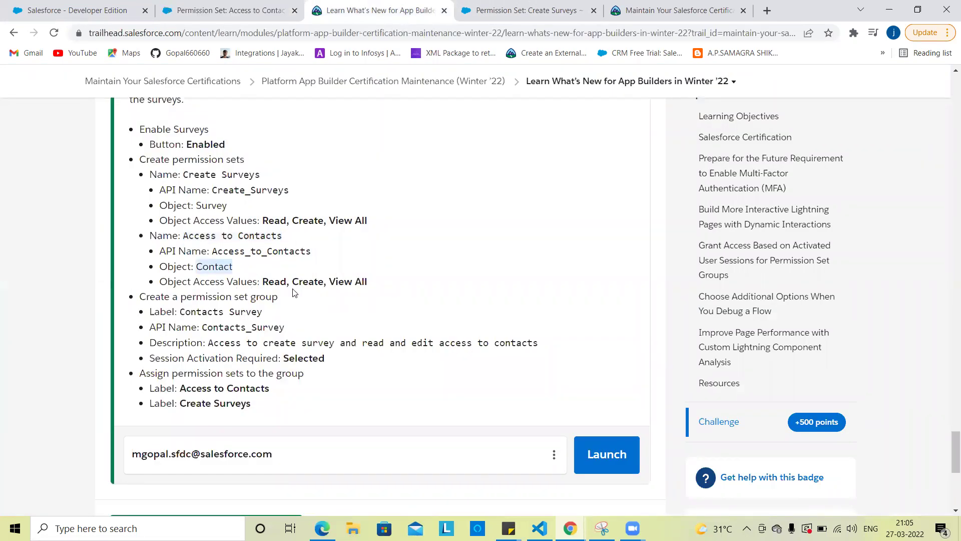
key(ctrl+shift+Tab)
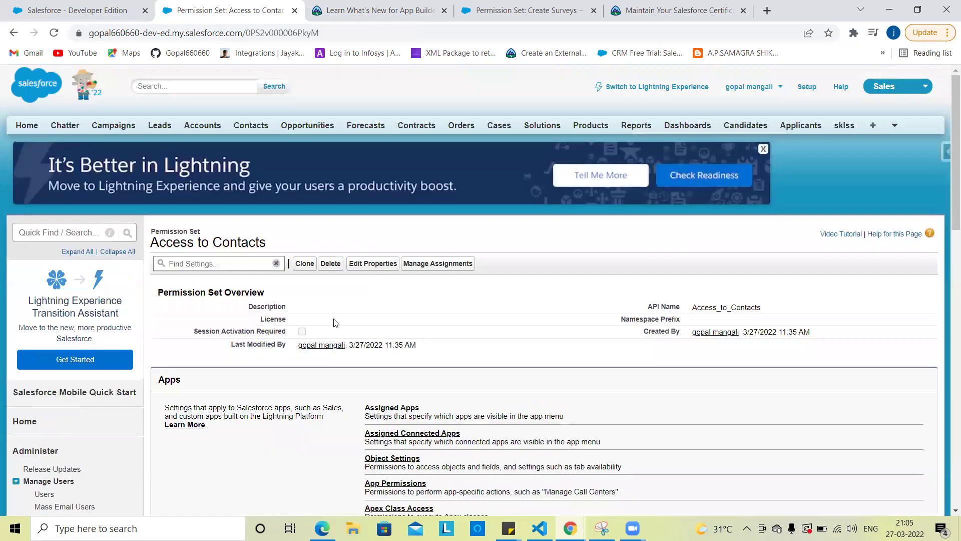
scroll(337, 323, down, 2)
scroll(404, 314, down, 1)
- Find and open the Contacts object in the permission set's Object Settings
click(398, 307)
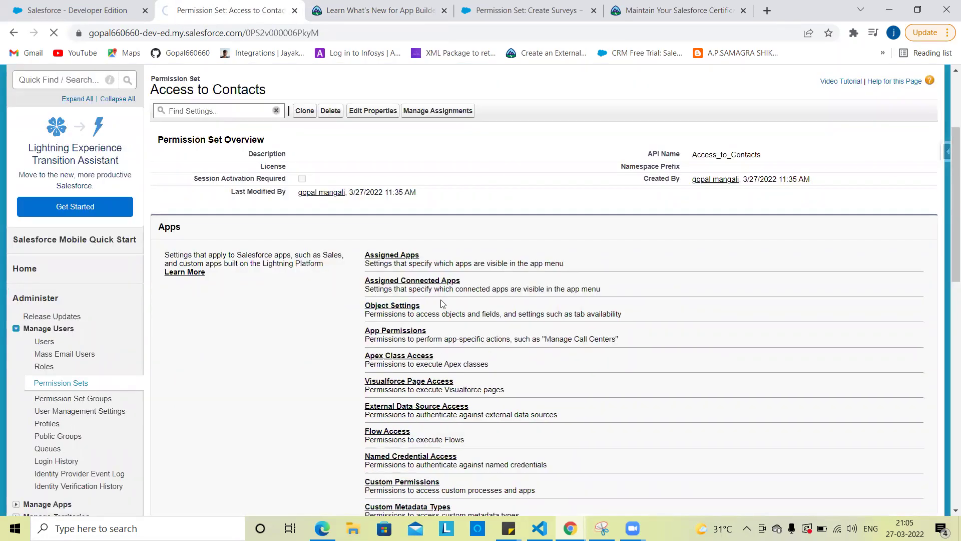
scroll(378, 388, down, 2)
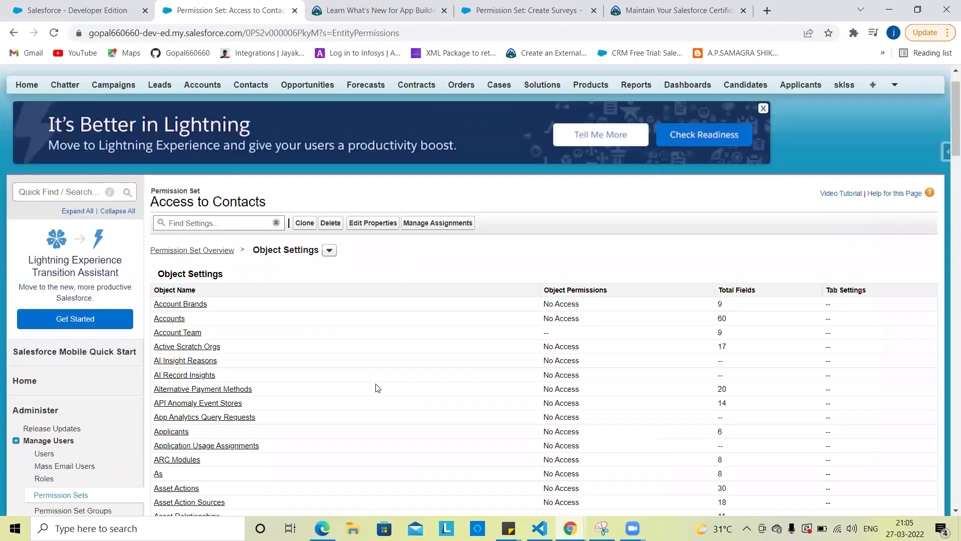
key(ctrl+f)
text(Contact)
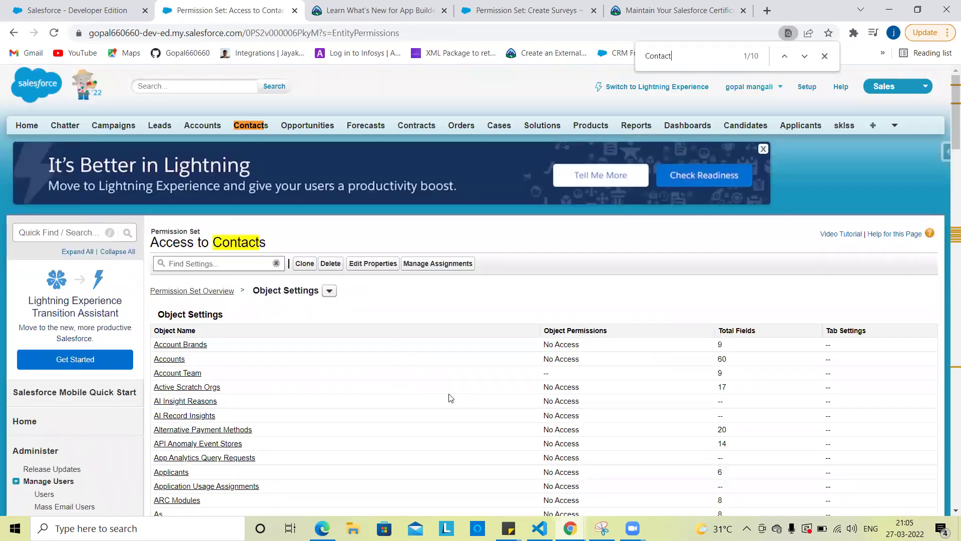
key(Return)
key(Return)
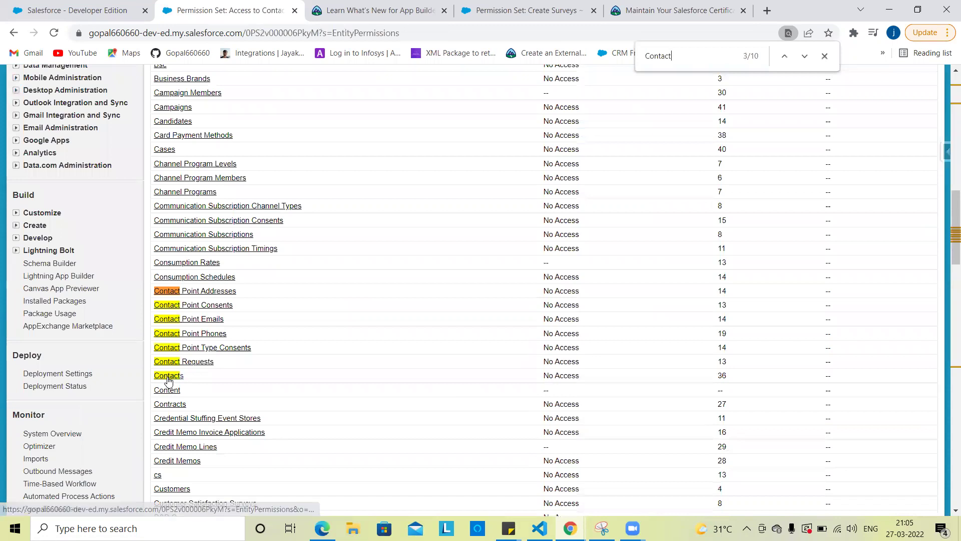
click(168, 378)
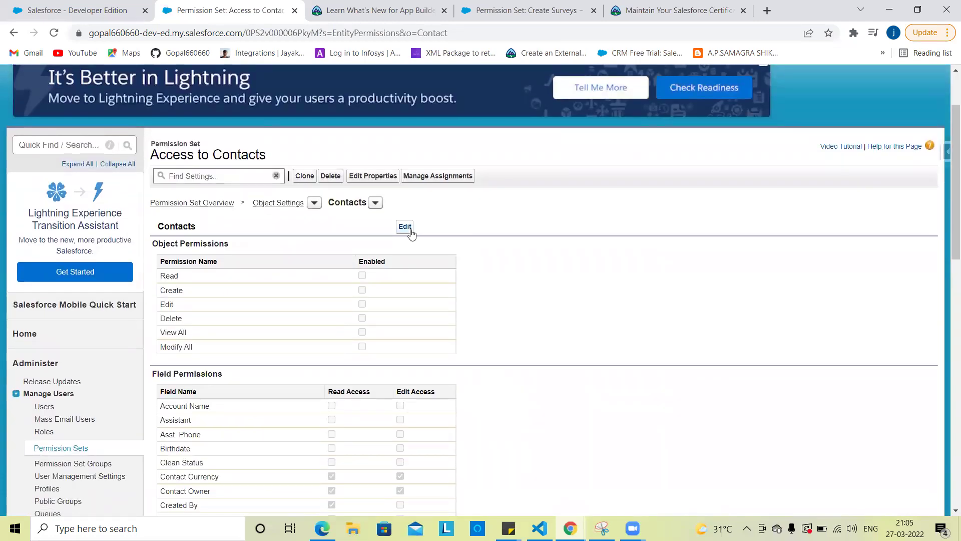
- Grant Read, Create and View All on Contacts and save
click(405, 227)
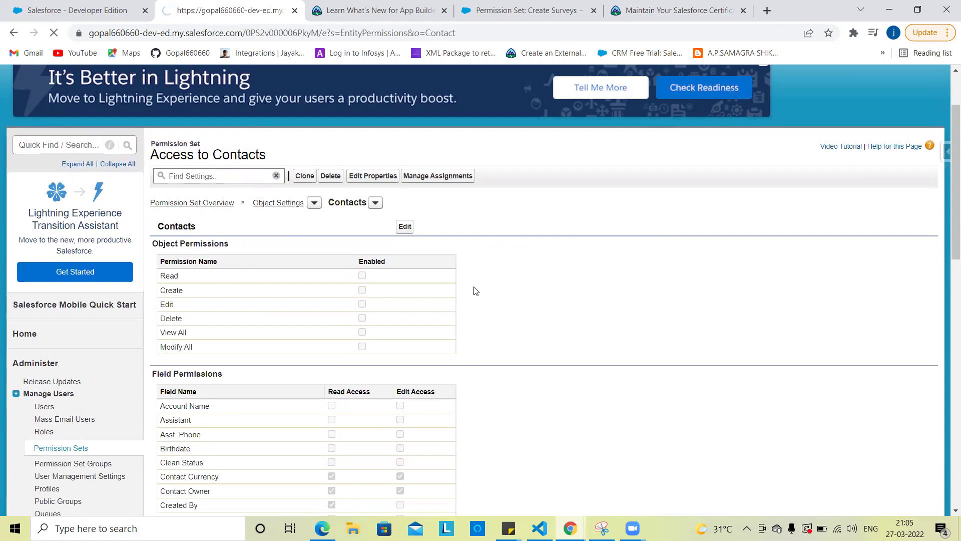
scroll(472, 287, down, 1)
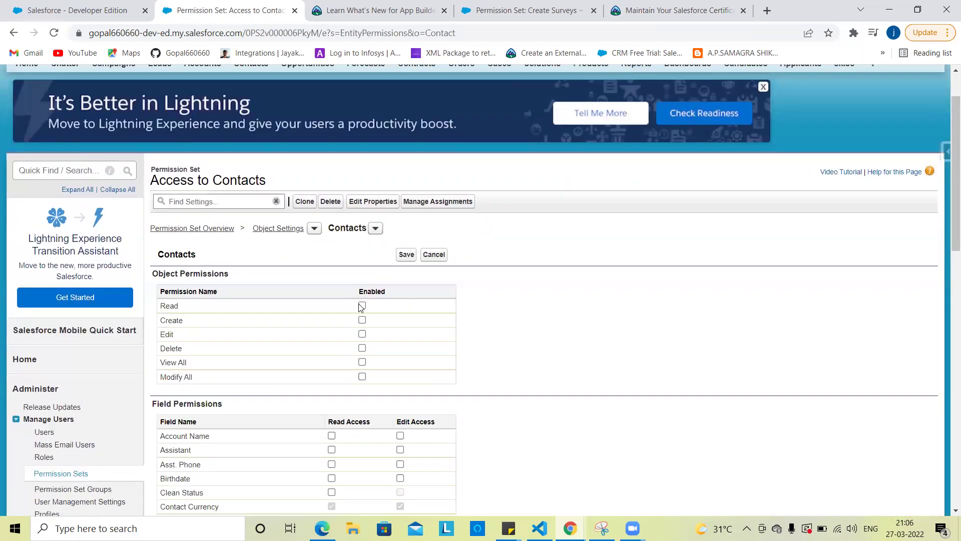
click(362, 305)
click(362, 320)
click(362, 362)
click(406, 255)
click(380, 10)
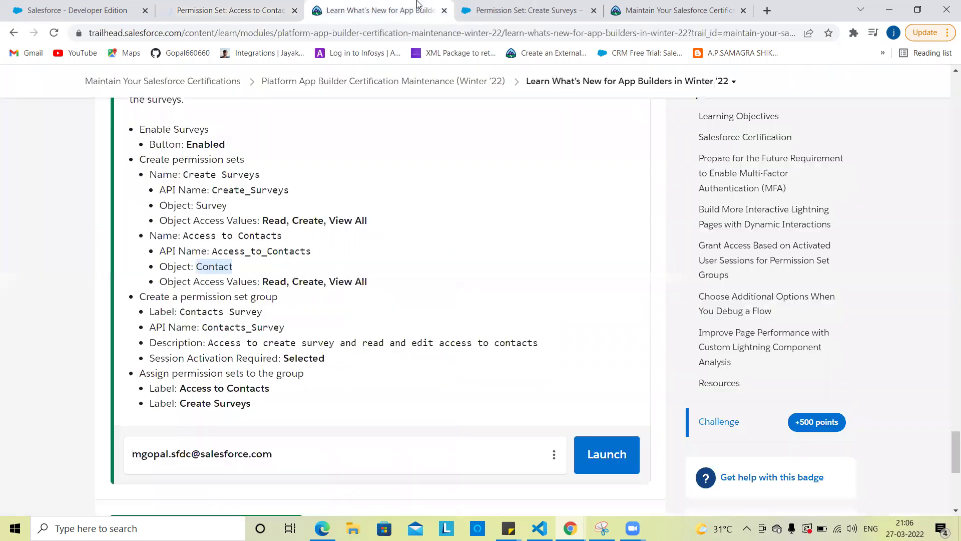
scroll(200, 207, down, 2)
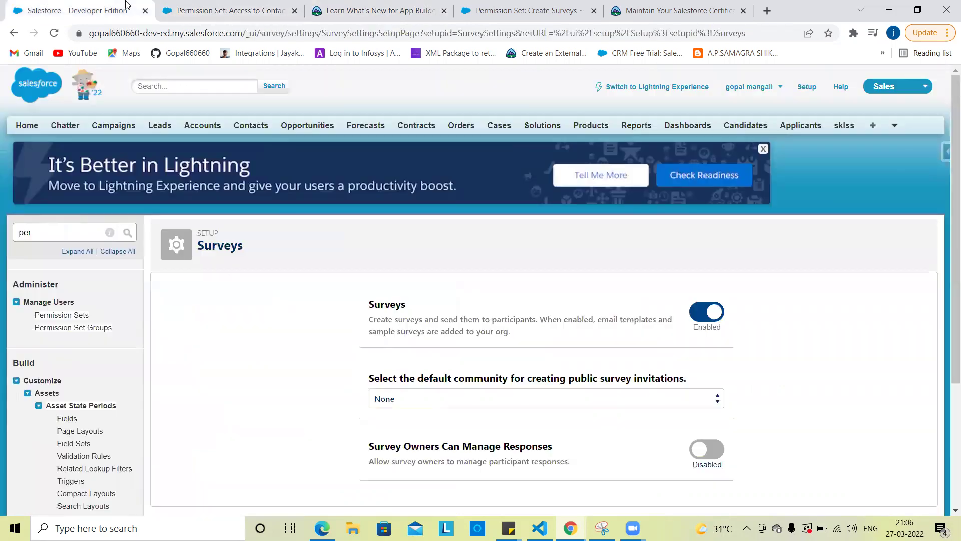
click(126, 8)
- Open Permission Set Groups in a new browser tab
right_click(93, 330)
click(125, 335)
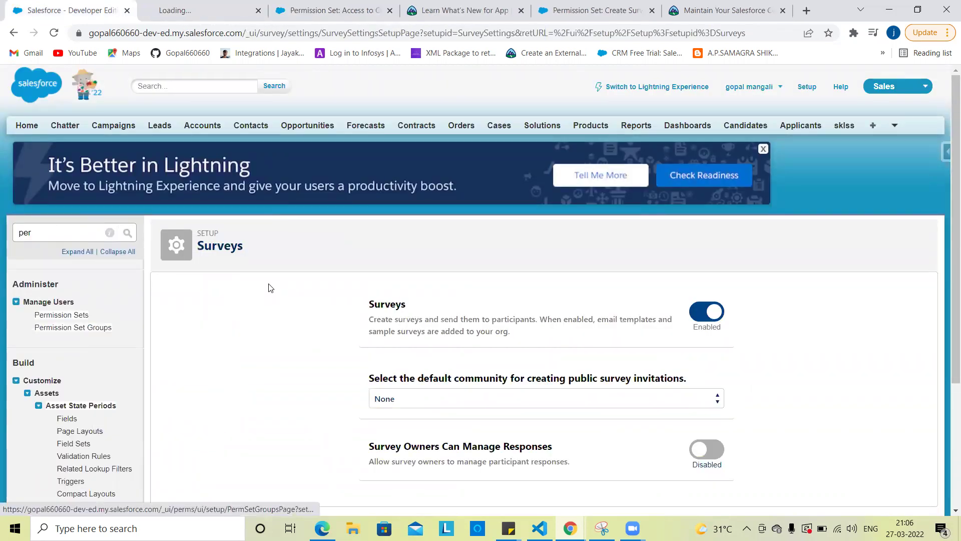
click(170, 5)
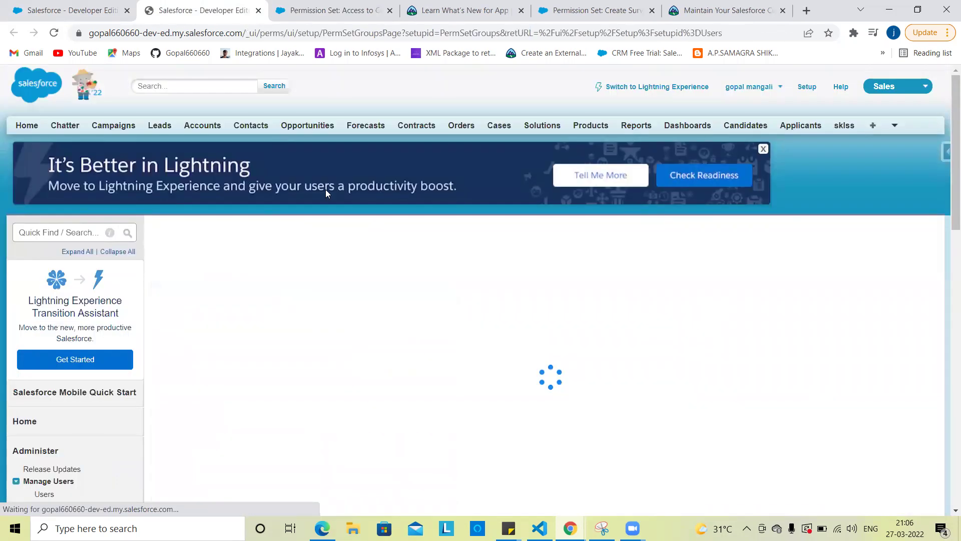
click(576, 9)
- Copy the group label 'Contacts Survey' from the challenge and return to Permission Set Groups
click(476, 6)
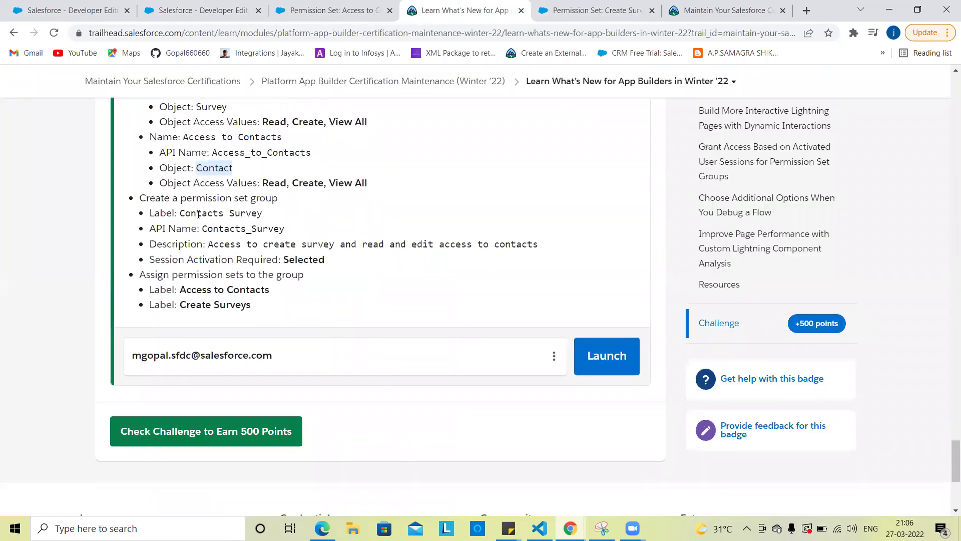
click(181, 213)
drag(181, 213, 261, 212)
key(ctrl+c)
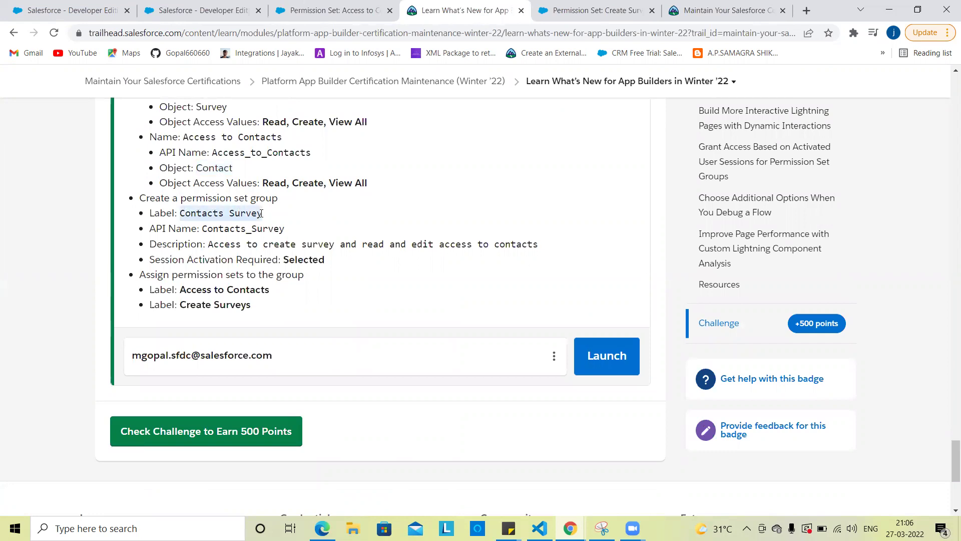
click(200, 10)
scroll(476, 325, down, 2)
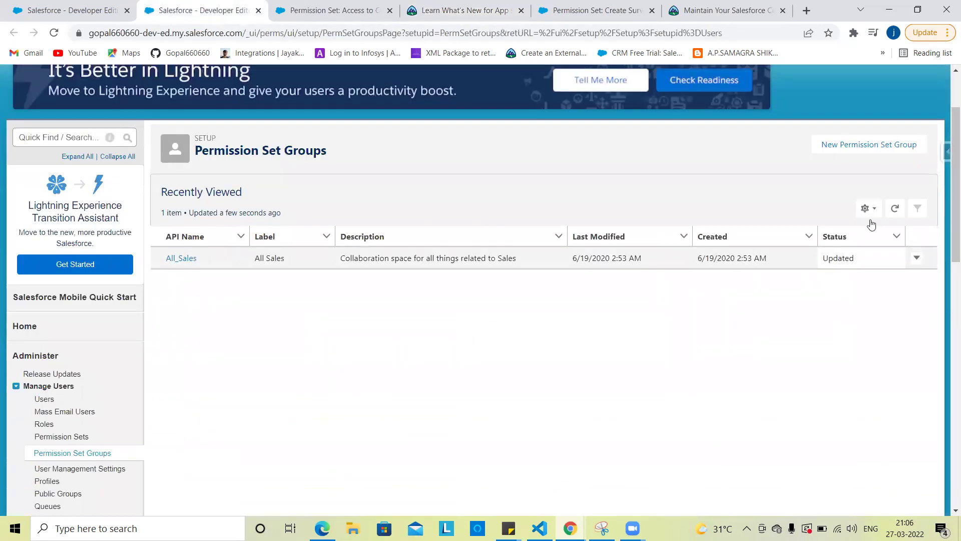
- Start a new permission set group labelled 'Contacts Survey' with the challenge's description
click(851, 144)
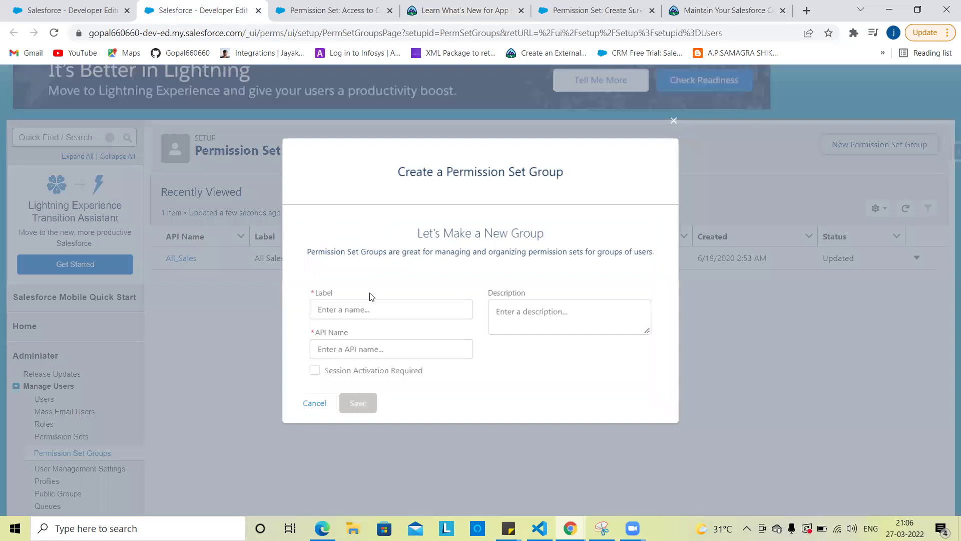
click(370, 307)
key(ctrl+v)
click(393, 284)
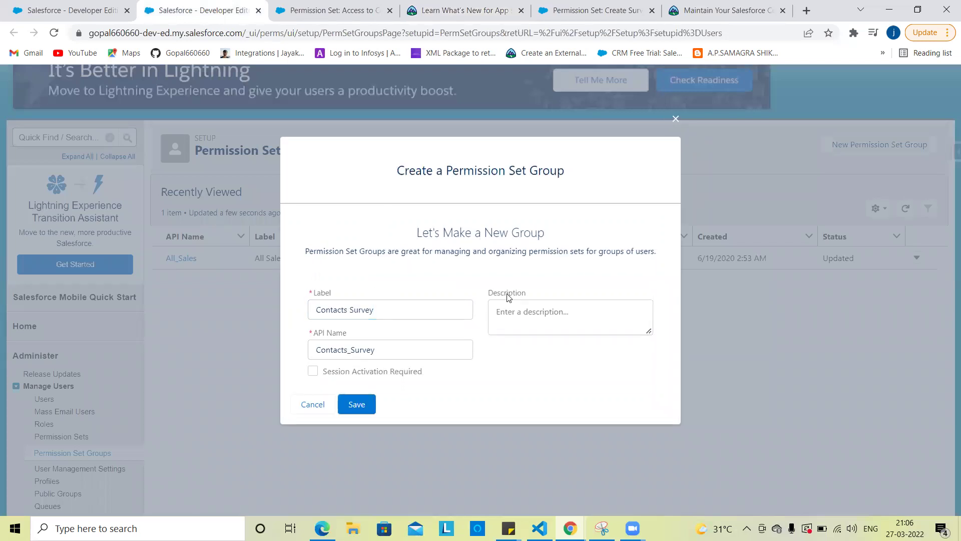
click(350, 7)
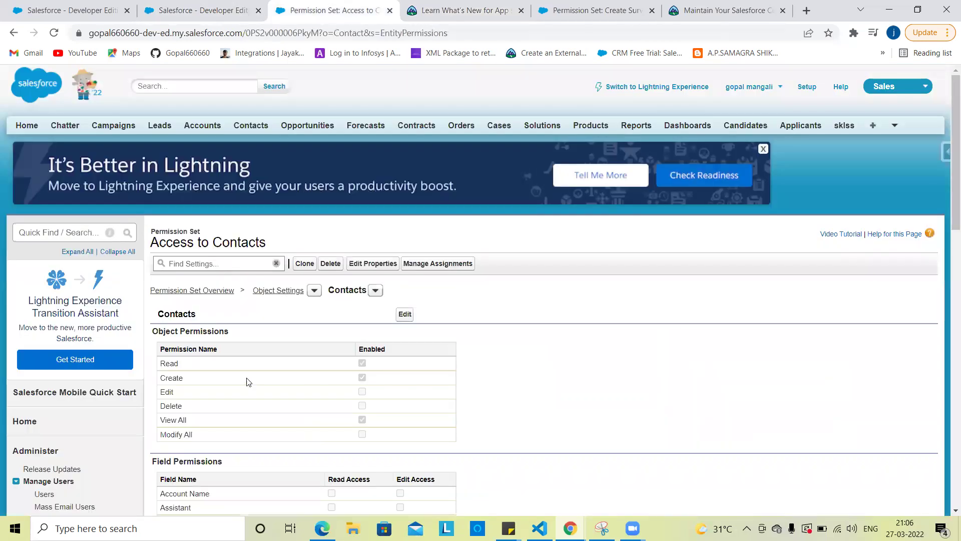
click(452, 5)
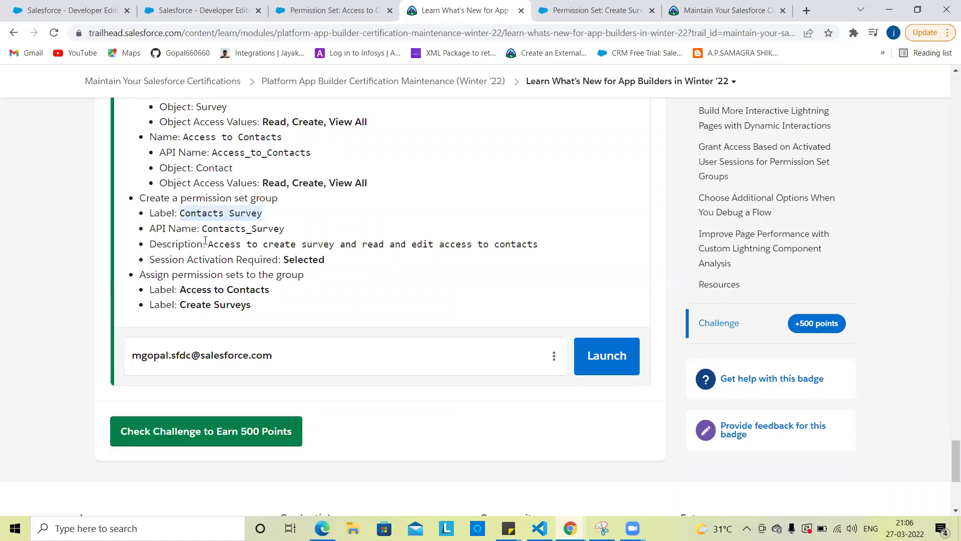
drag(209, 244, 538, 242)
key(ctrl+c)
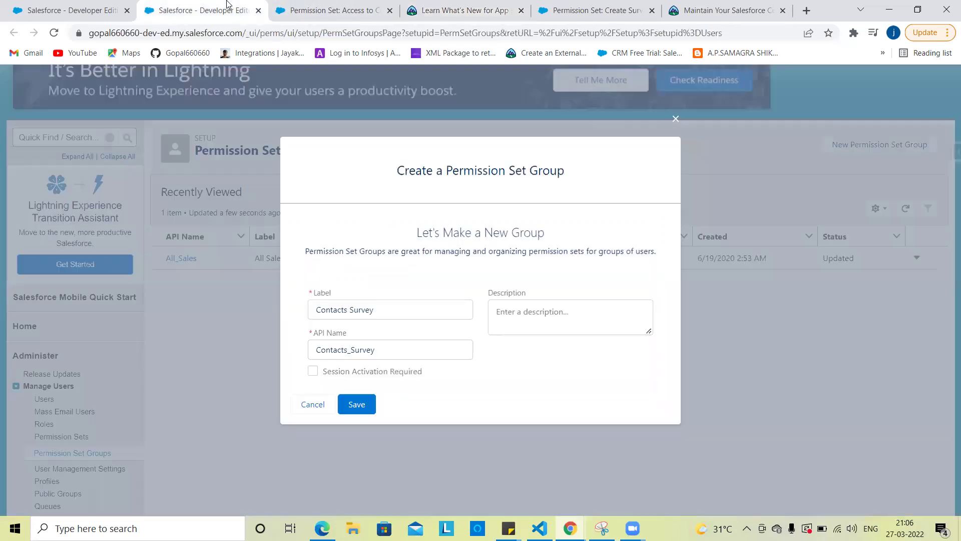
click(226, 7)
click(512, 312)
key(ctrl+v)
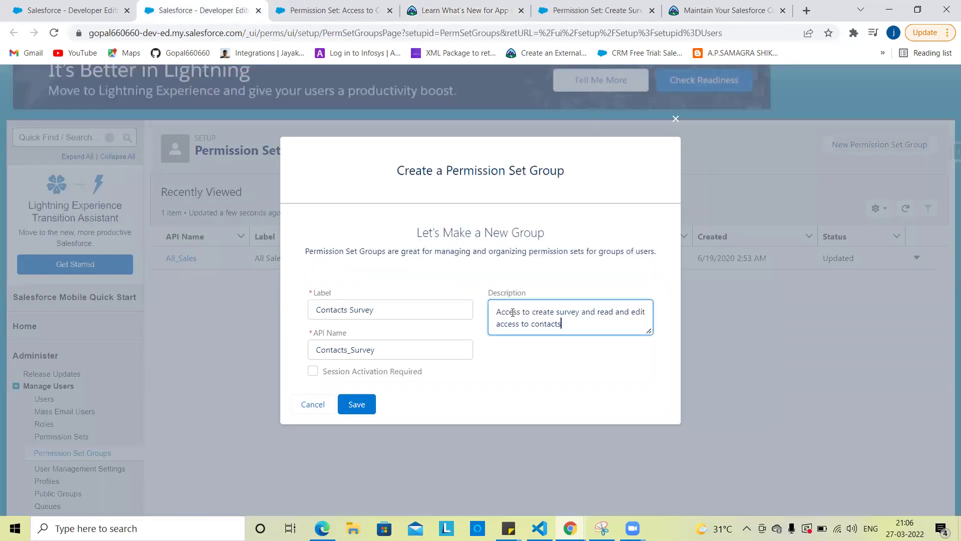
click(498, 377)
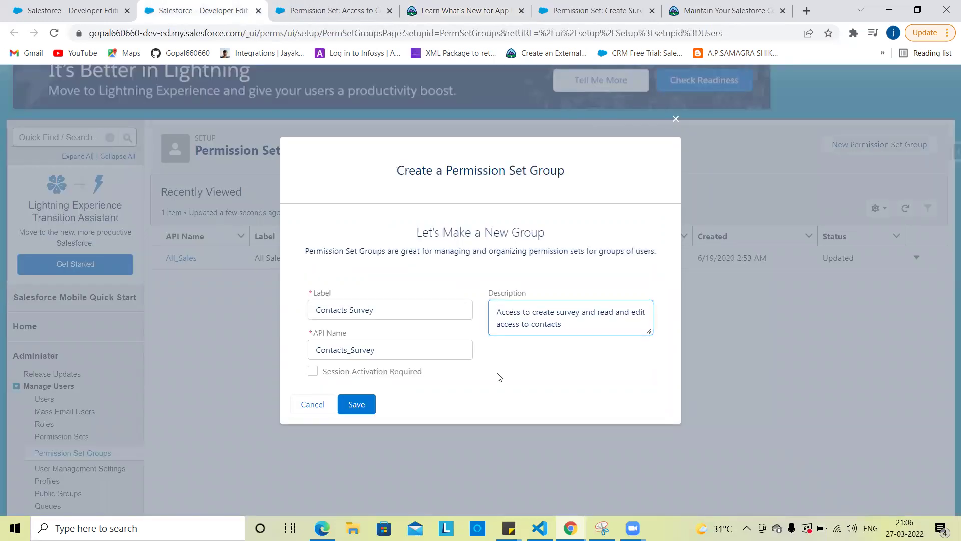
- Turn on Session Activation Required and save the Contacts Survey group
click(313, 371)
click(320, 8)
click(450, 8)
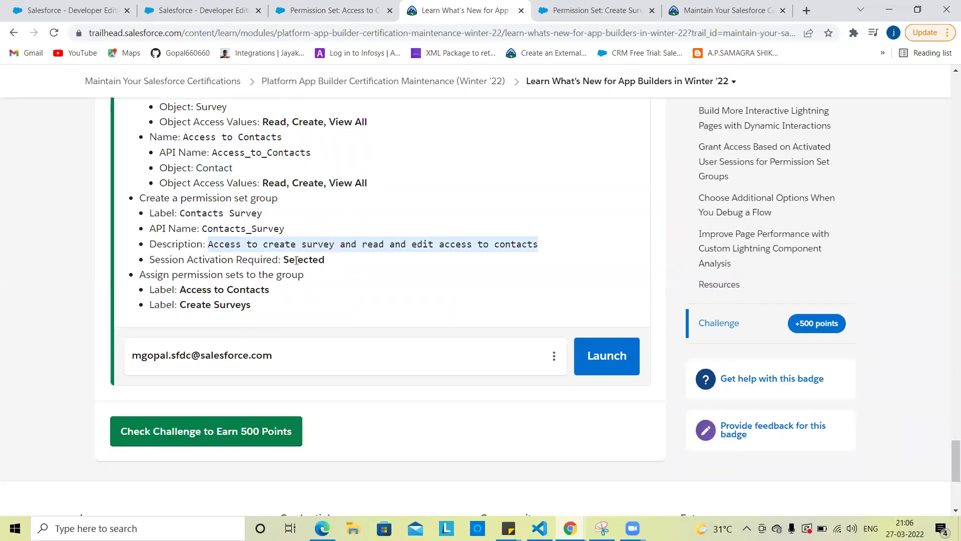
double_click(296, 260)
click(205, 7)
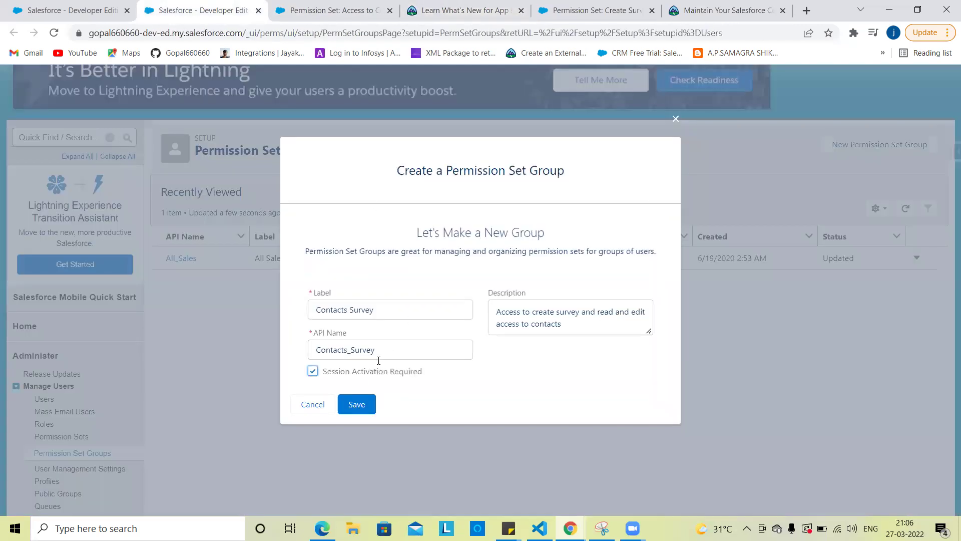
click(355, 405)
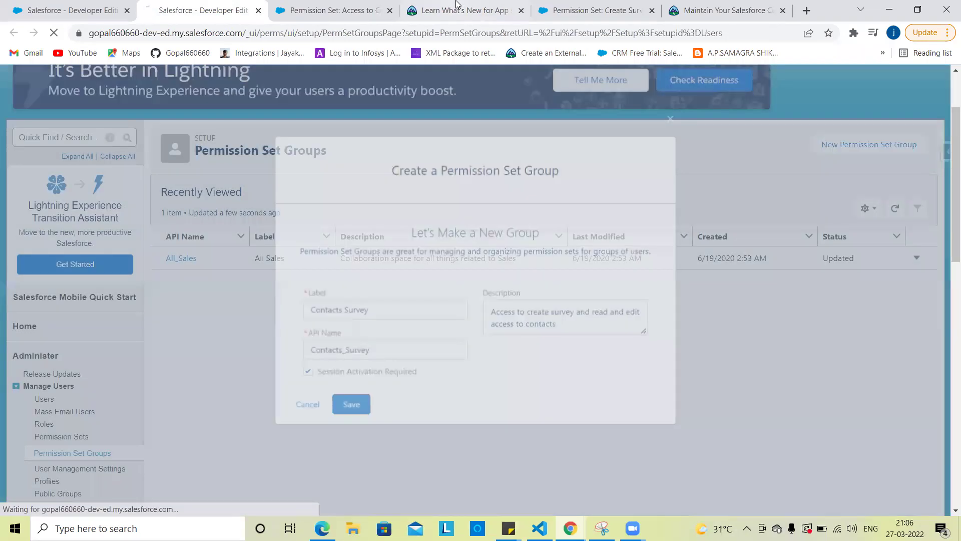
click(449, 9)
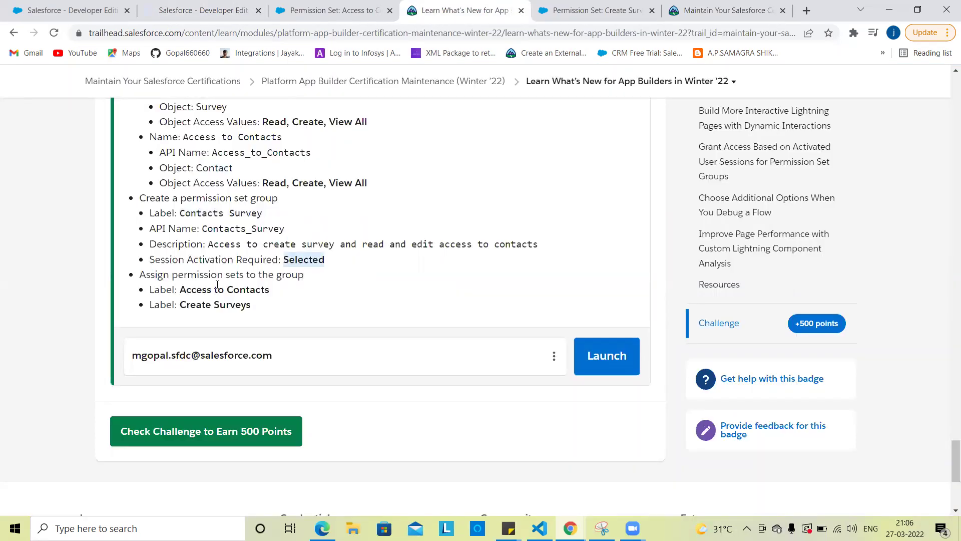
scroll(250, 226, up, 3)
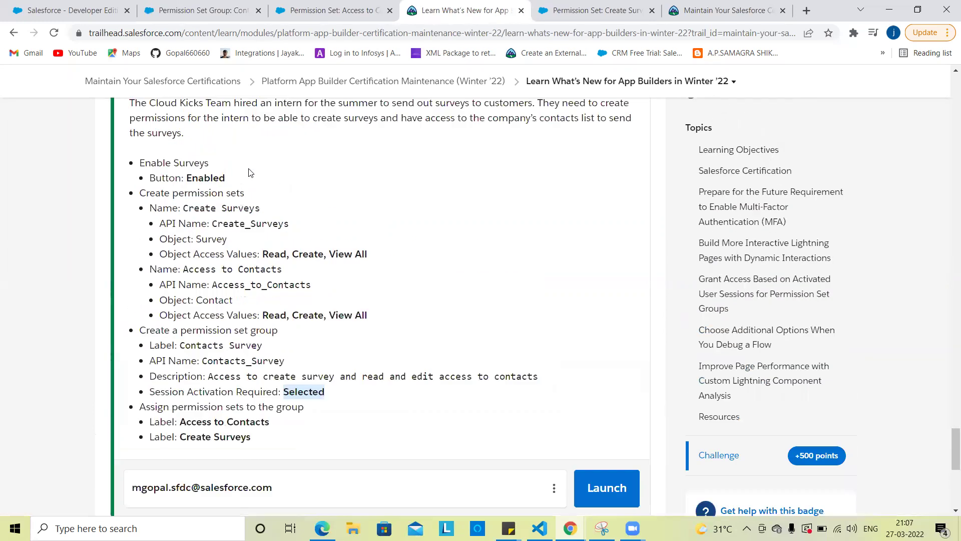
scroll(297, 192, down, 2)
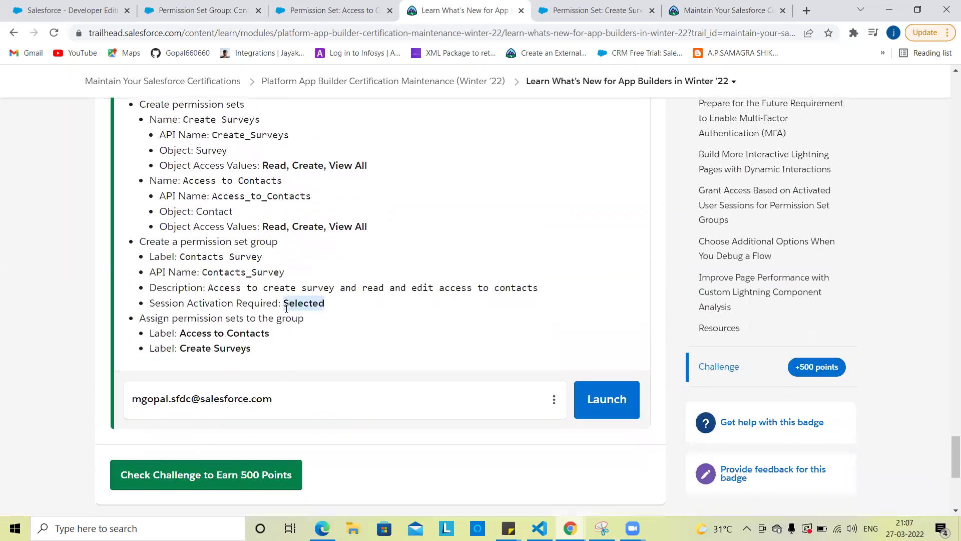
click(235, 4)
scroll(398, 296, down, 2)
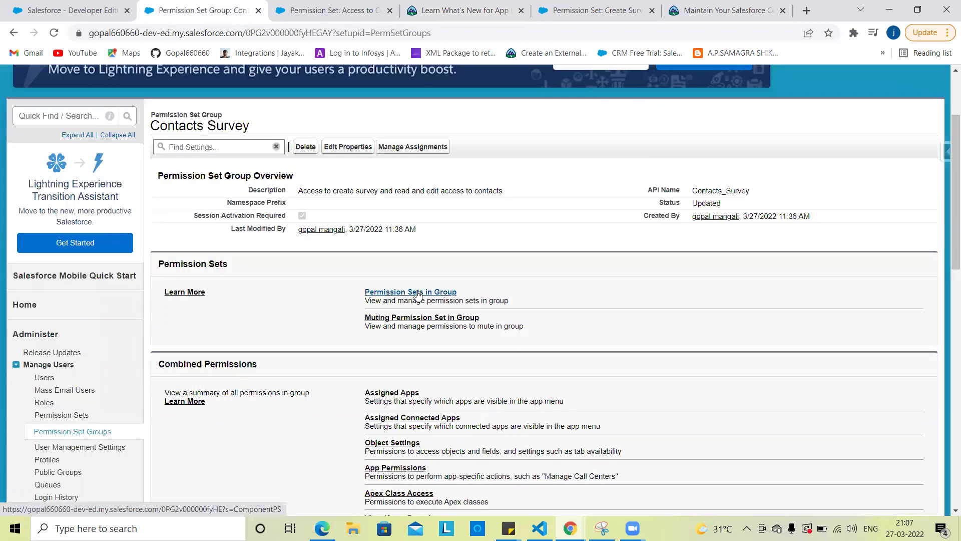
- Begin adding permission sets to the Contacts Survey group and browse the available sets
click(418, 295)
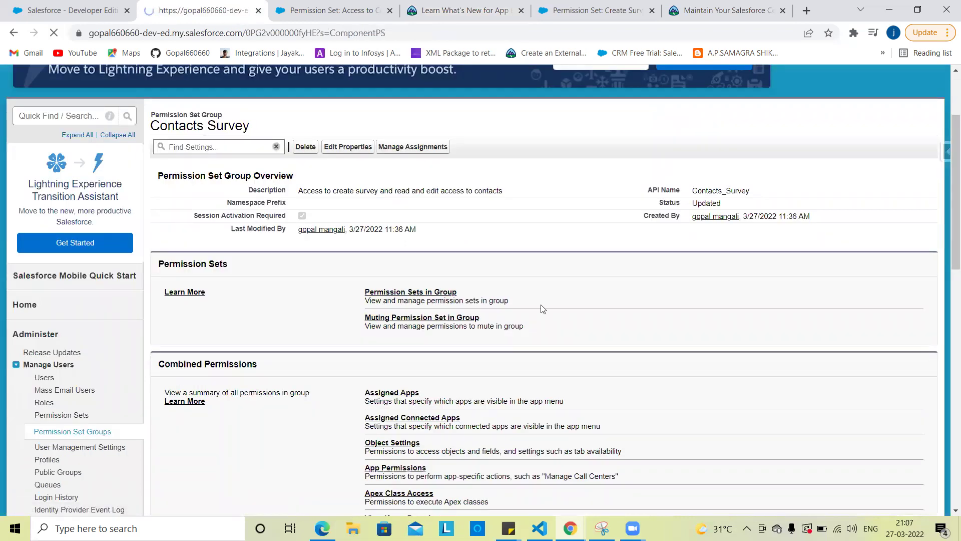
scroll(400, 281, down, 1)
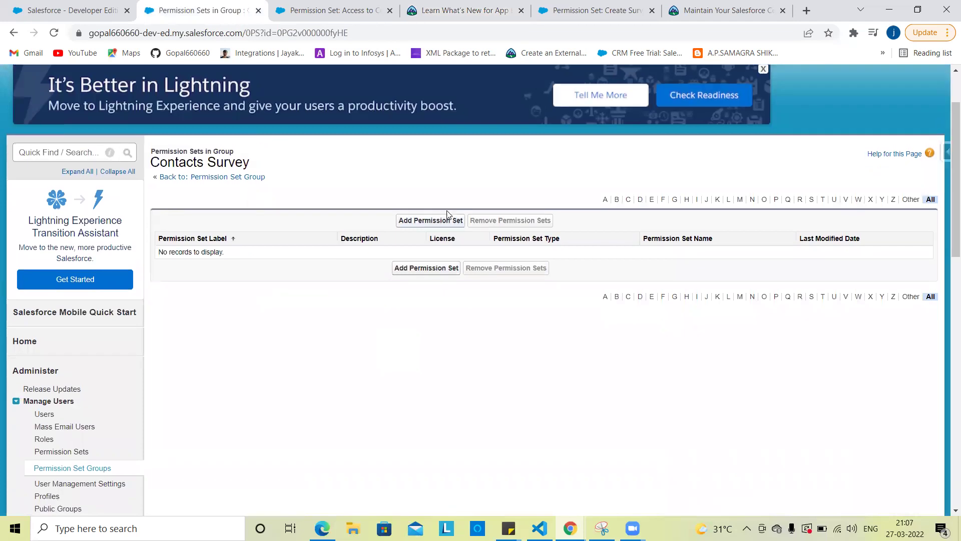
click(420, 226)
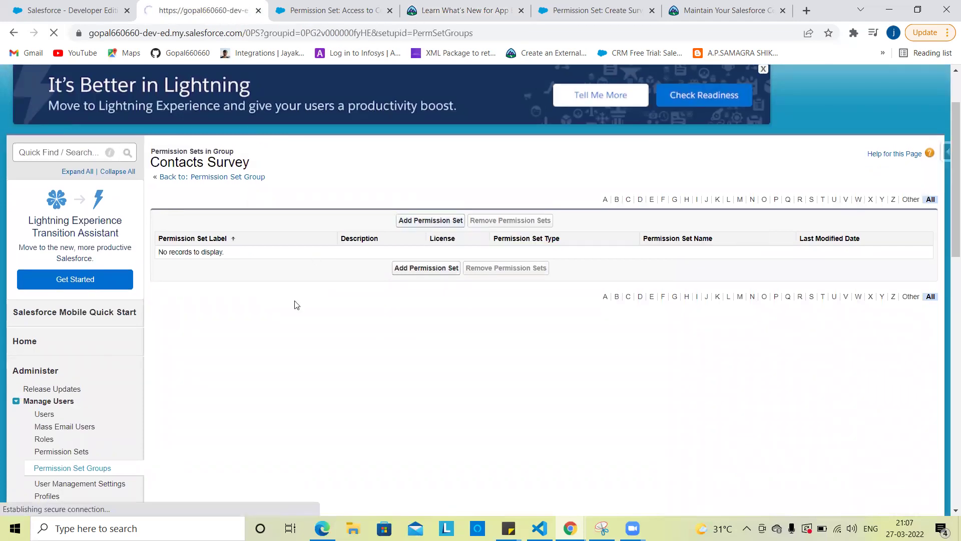
scroll(394, 300, down, 2)
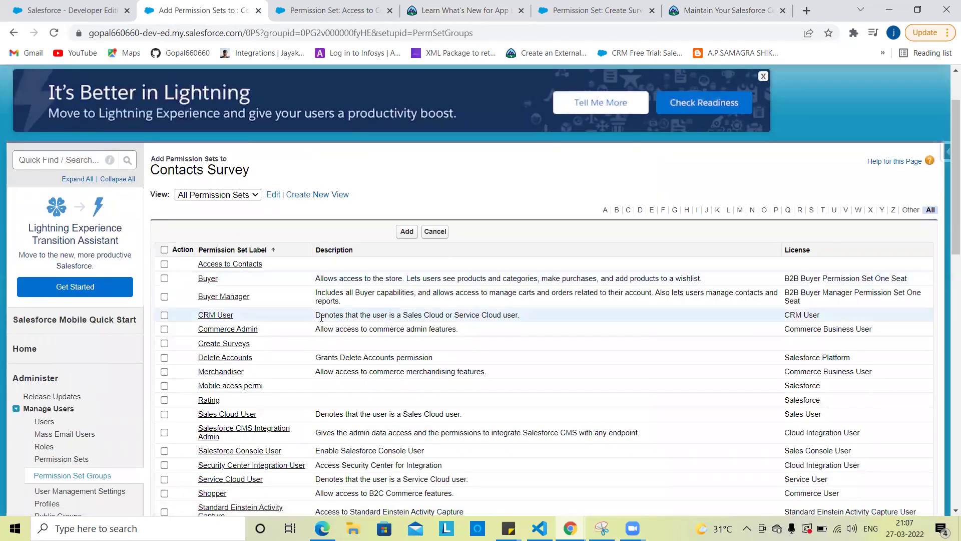
scroll(418, 235, down, 1)
scroll(370, 300, down, 1)
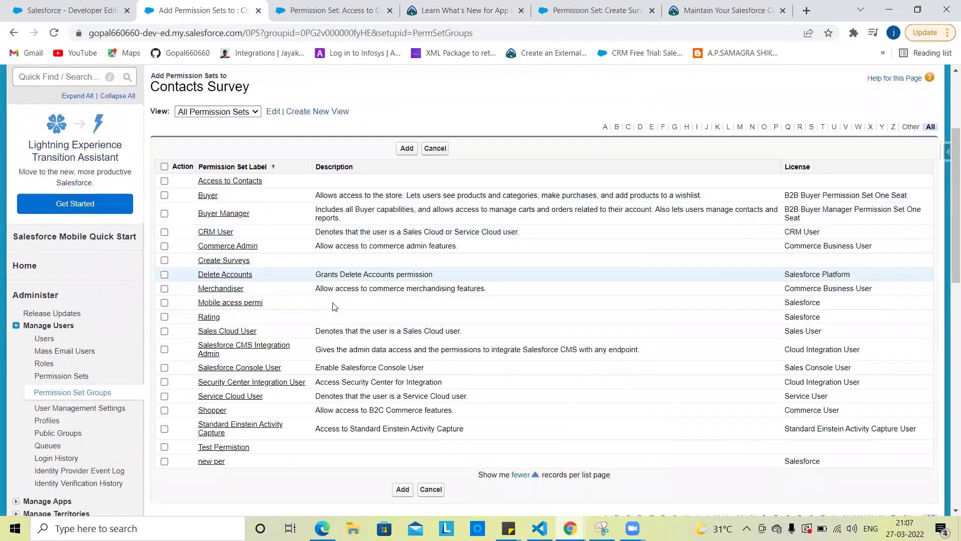
- Compare the Trailhead challenge's required permission sets with the available list
click(495, 6)
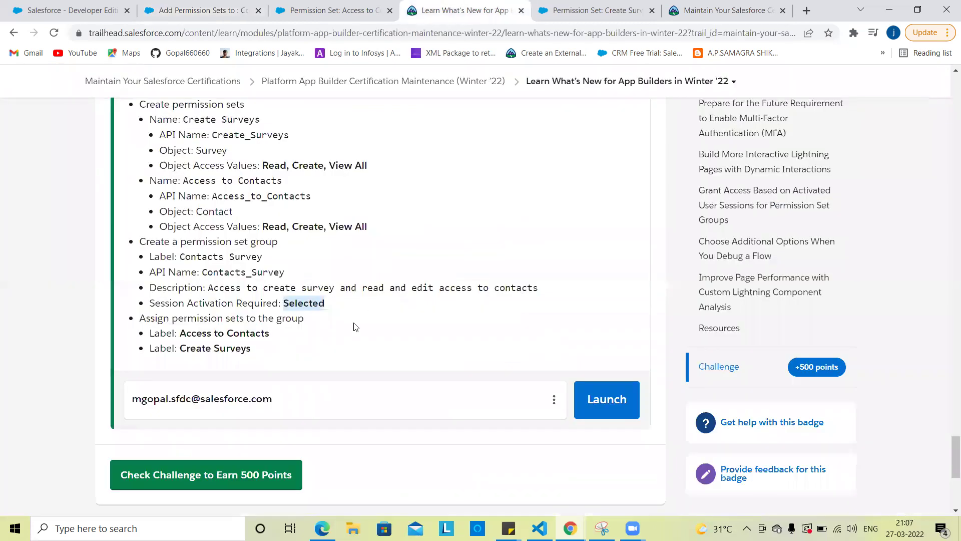
click(199, 6)
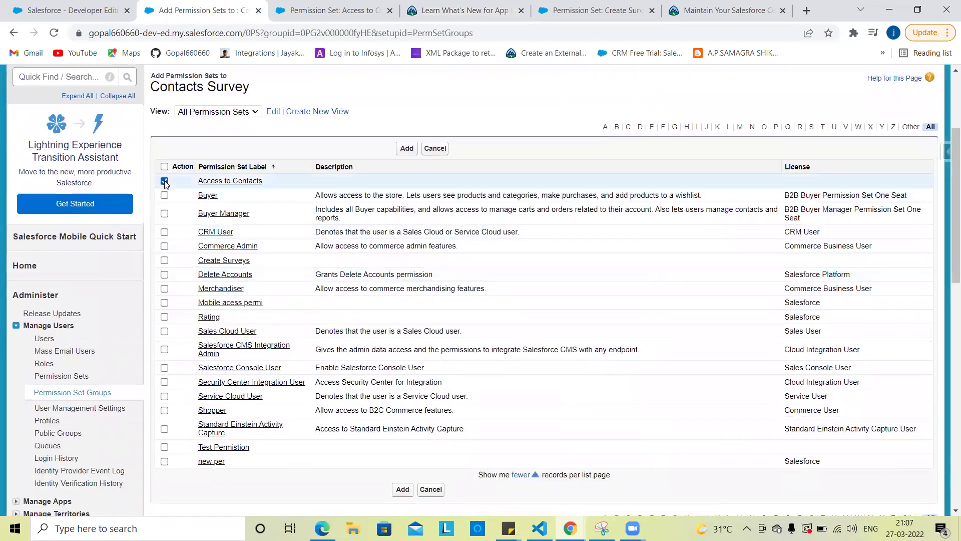
scroll(280, 200, down, 2)
click(406, 6)
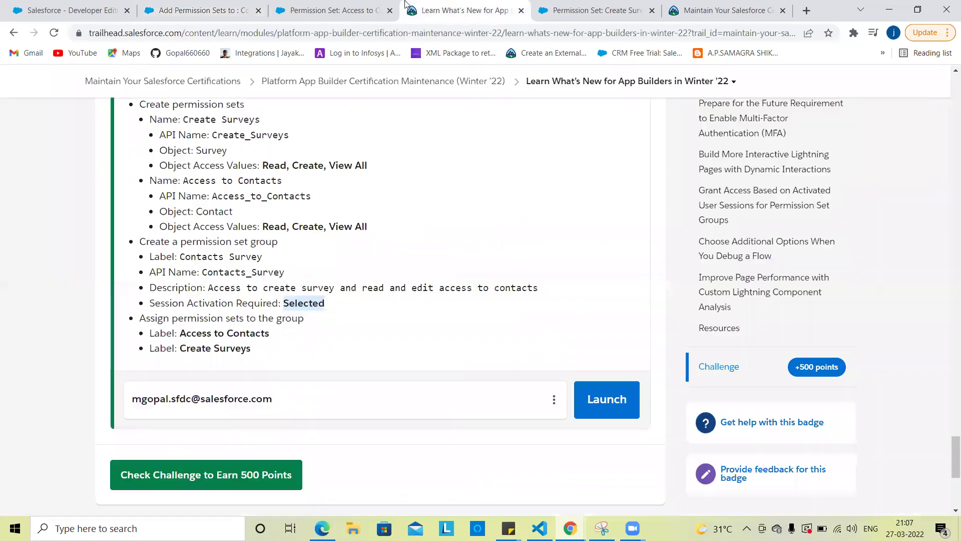
click(205, 6)
scroll(210, 321, down, 2)
scroll(208, 305, up, 1)
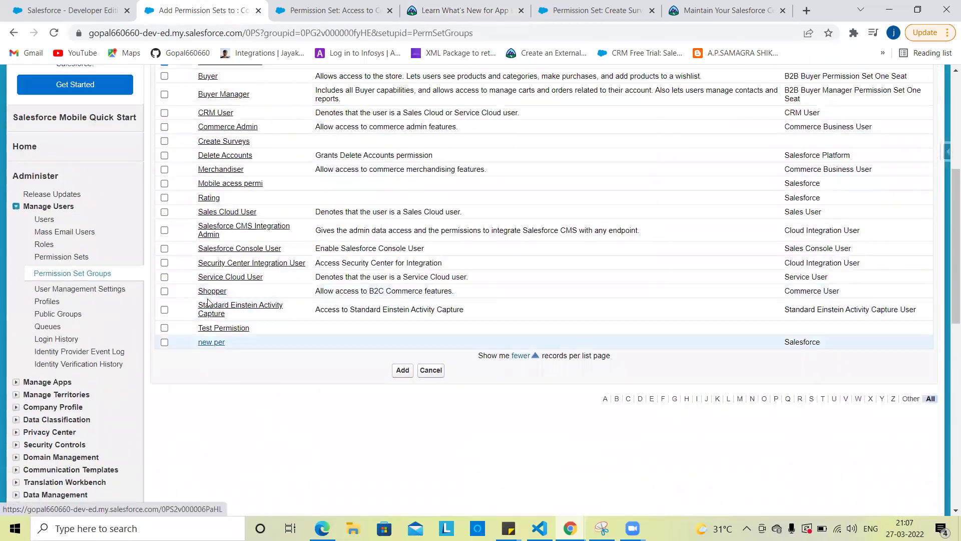
scroll(210, 231, up, 1)
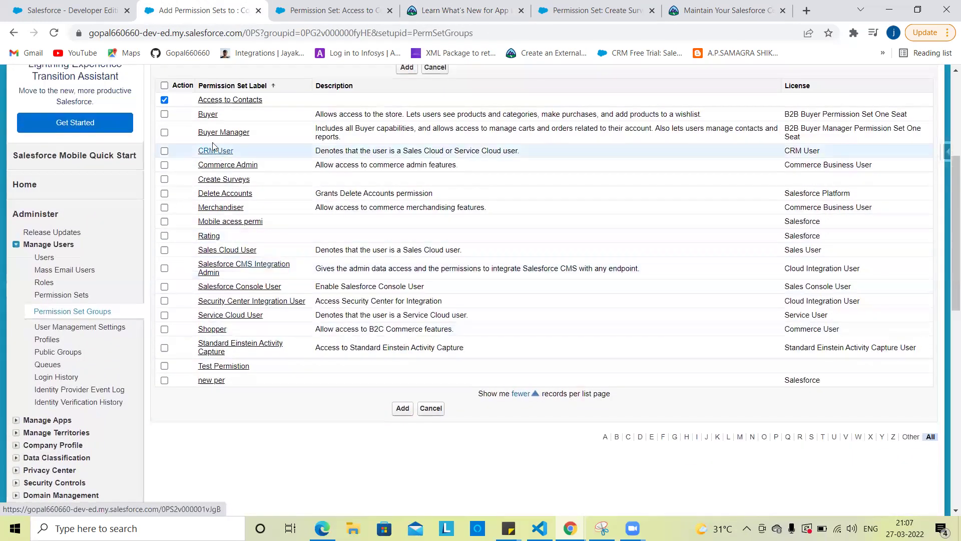
- Add Access to Contacts and Create Surveys to the Contacts Survey group
click(164, 181)
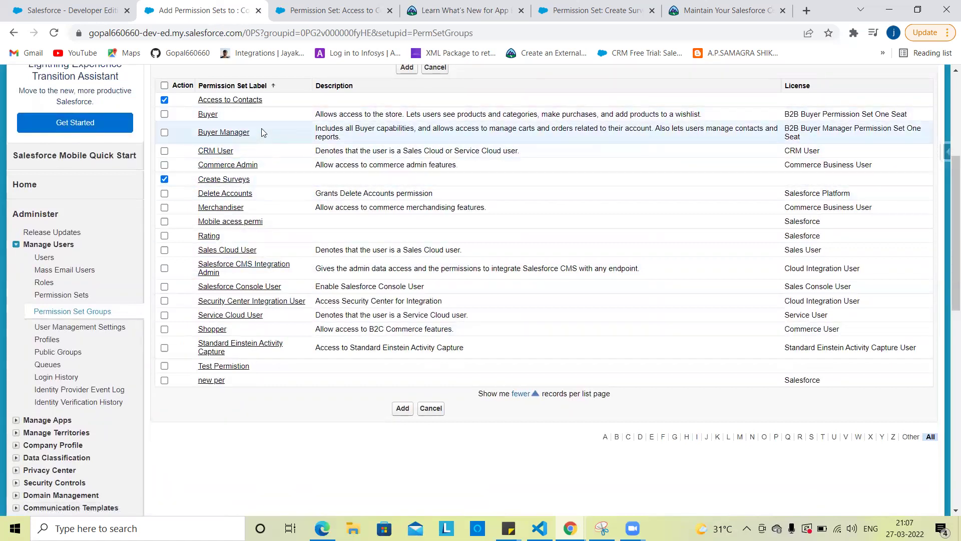
click(403, 408)
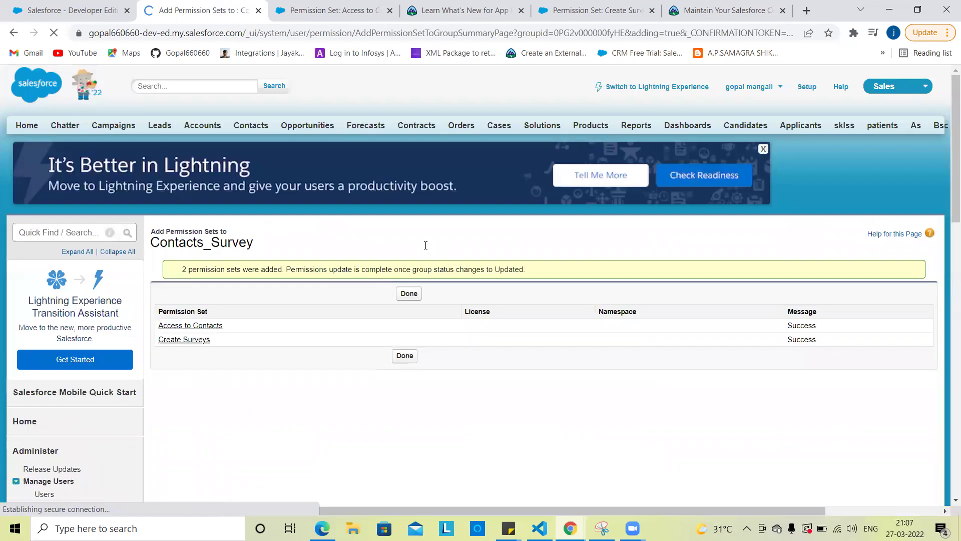
click(410, 220)
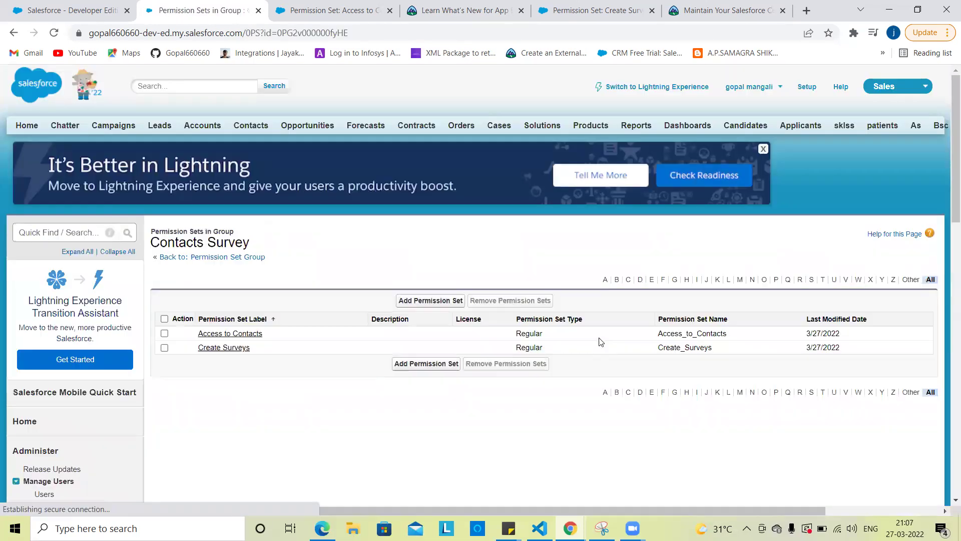
- Return to the Trailhead challenge and run Check Challenge to Earn 500 Points
click(483, 10)
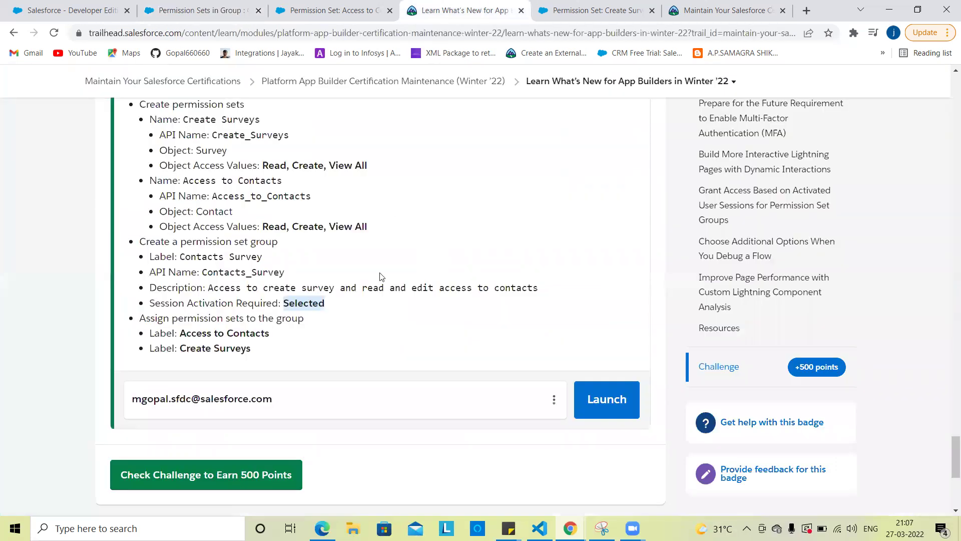
scroll(381, 285, down, 2)
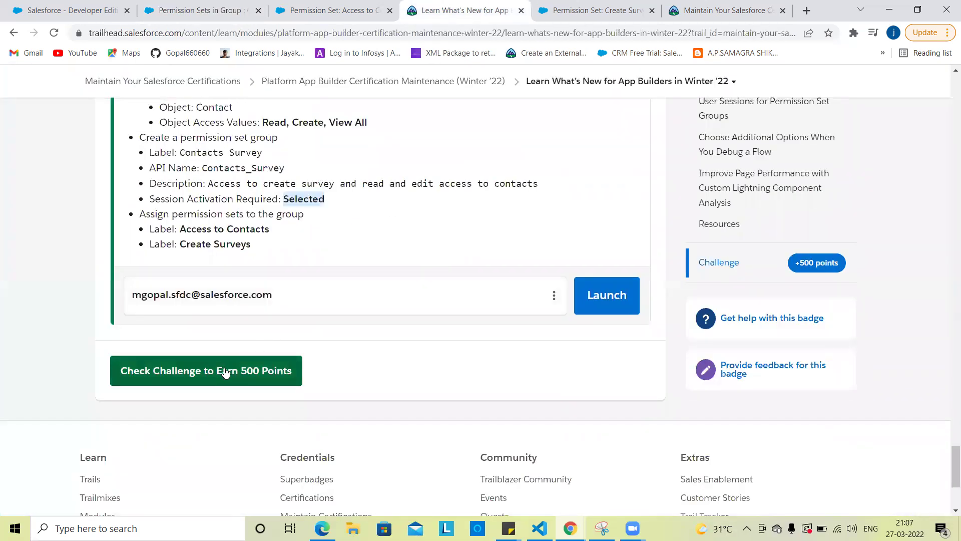
click(226, 372)
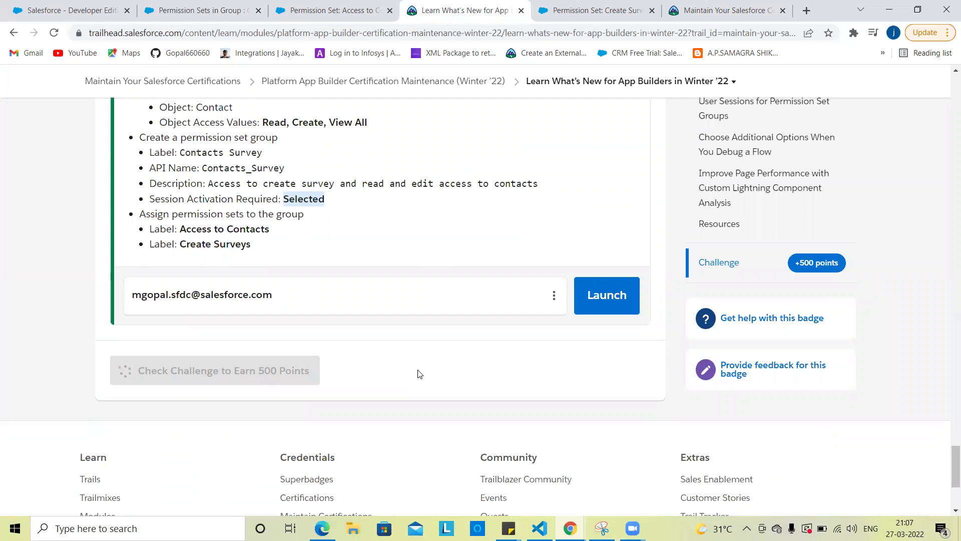